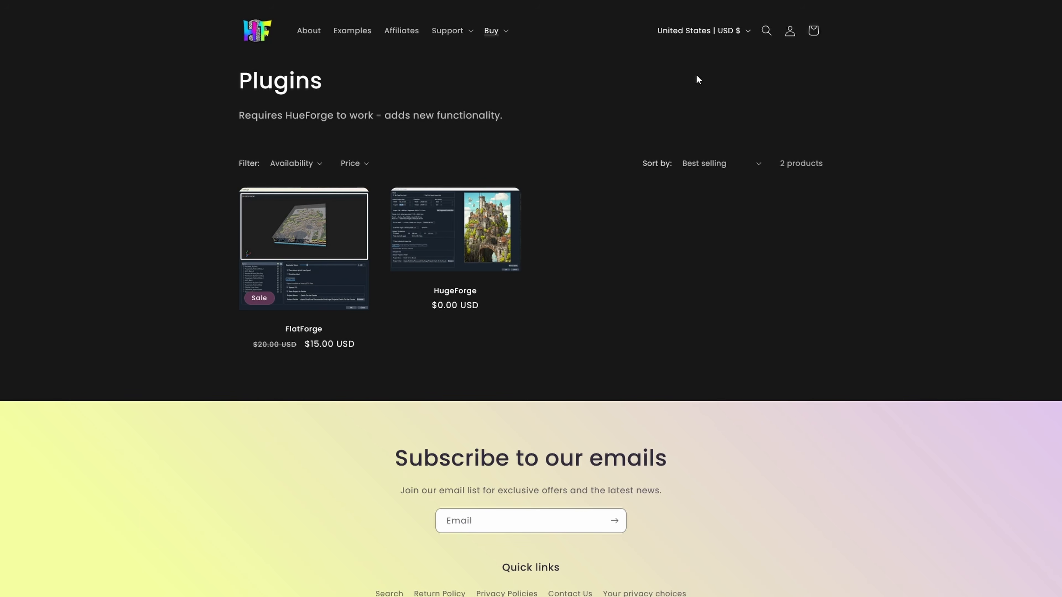
- Open the plugin order's downloads, which list the HugeForge and FlatForge v1.0.0 zips for MacOS and Windows
left_click(790, 34)
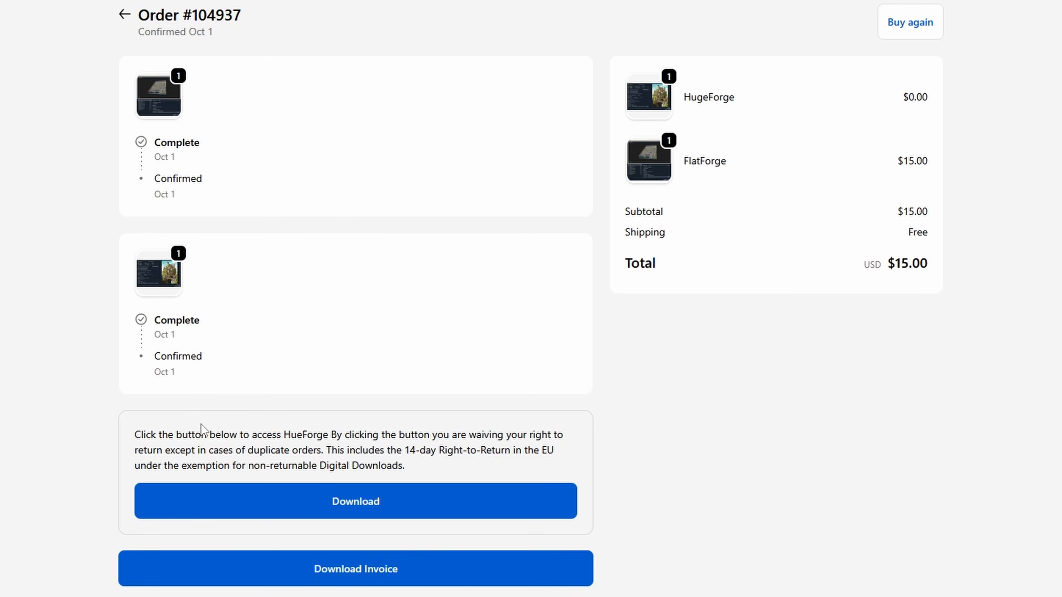
left_click(343, 502)
scroll(821, 274, "down", 4)
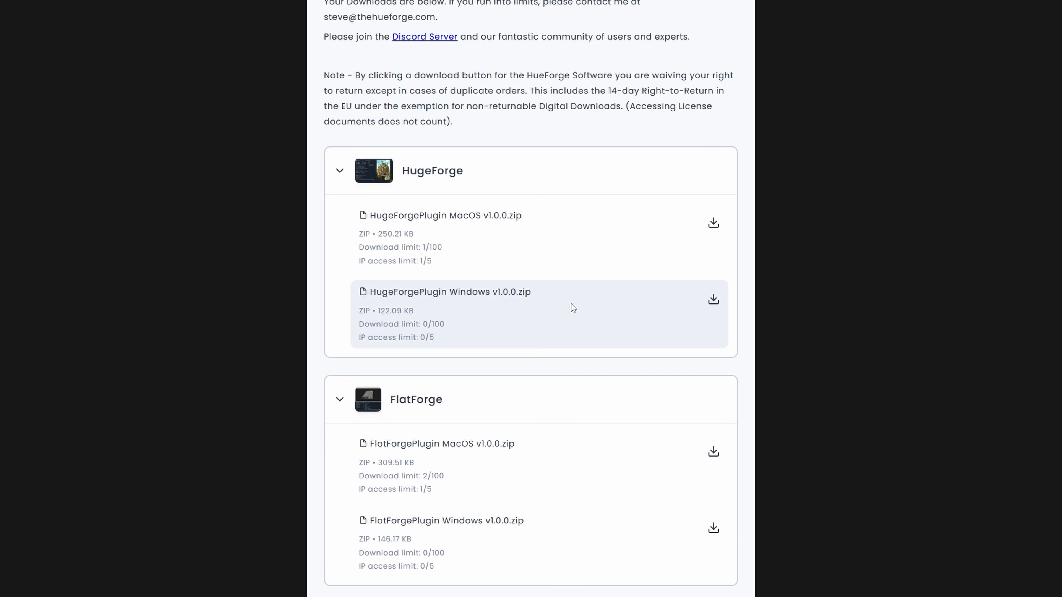
scroll(571, 303, "up", 3)
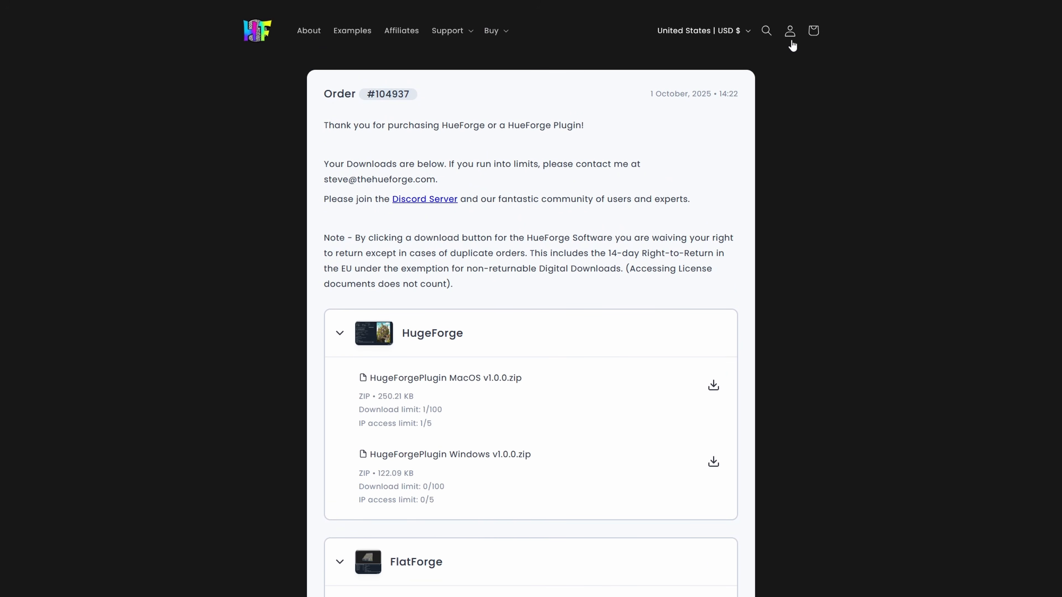
- Open the downloads for the Aug 12 HueForge Professional Commercial Lifetime License order
left_click(790, 31)
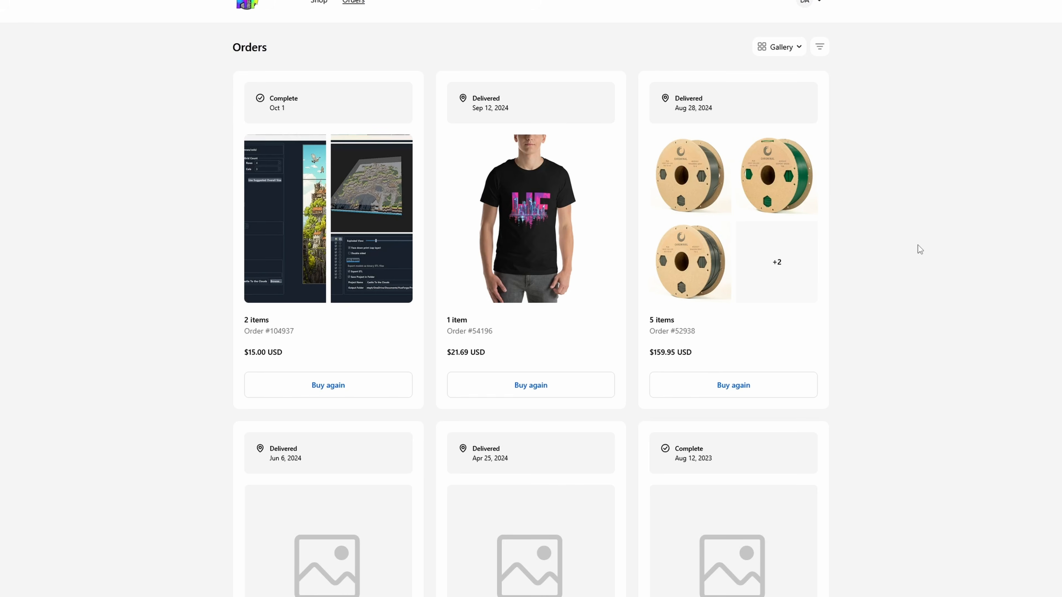
scroll(918, 245, "down", 5)
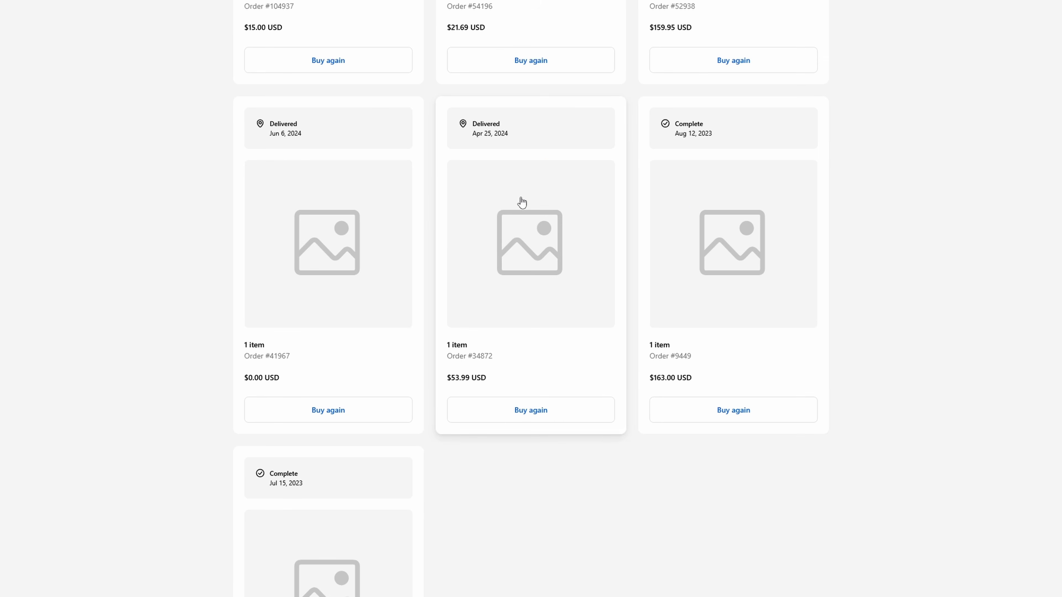
left_click(695, 222)
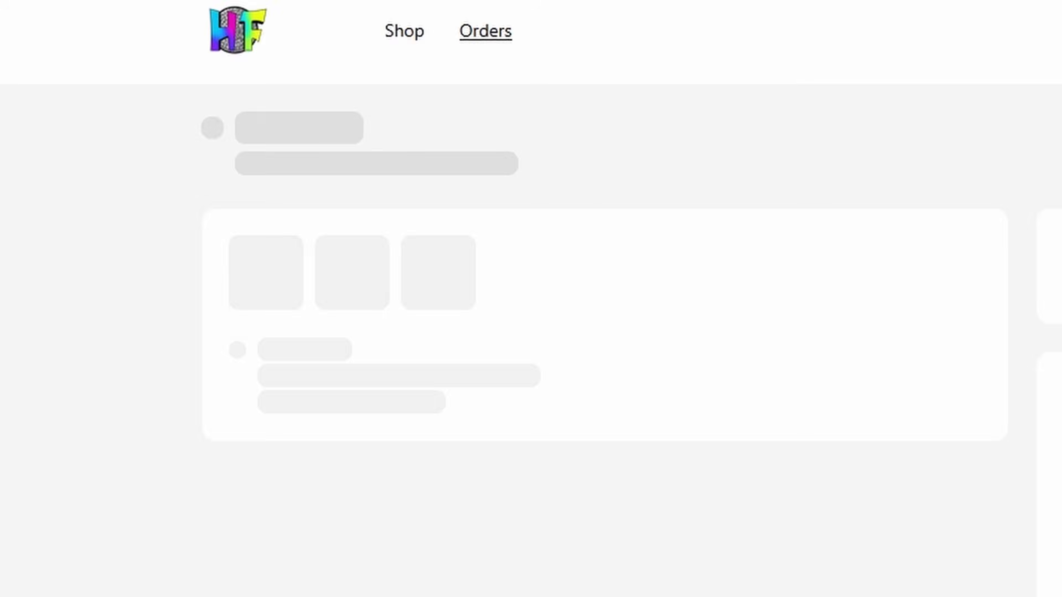
left_click(962, 544)
scroll(605, 240, "down", 1)
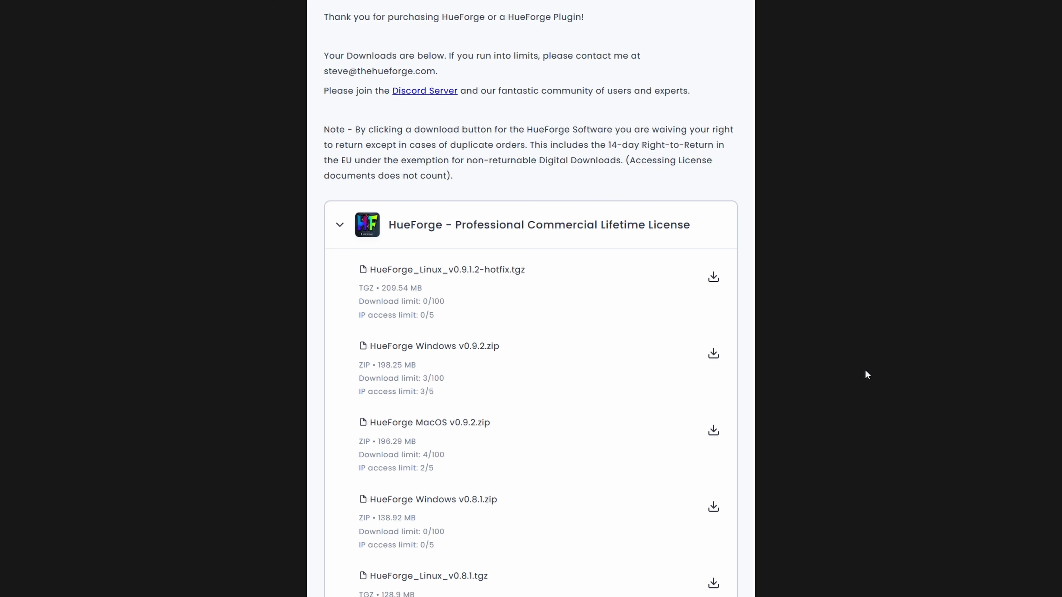
- Download HueForge Windows v0.9.2.zip, then return to the plugin order's downloads
left_click(713, 353)
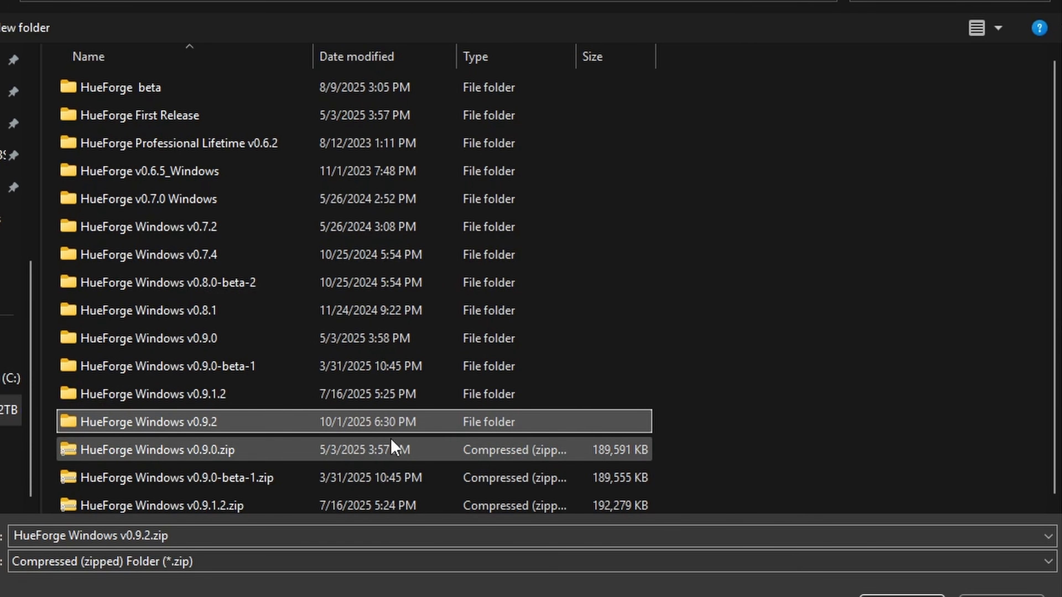
scroll(851, 421, "down", 1)
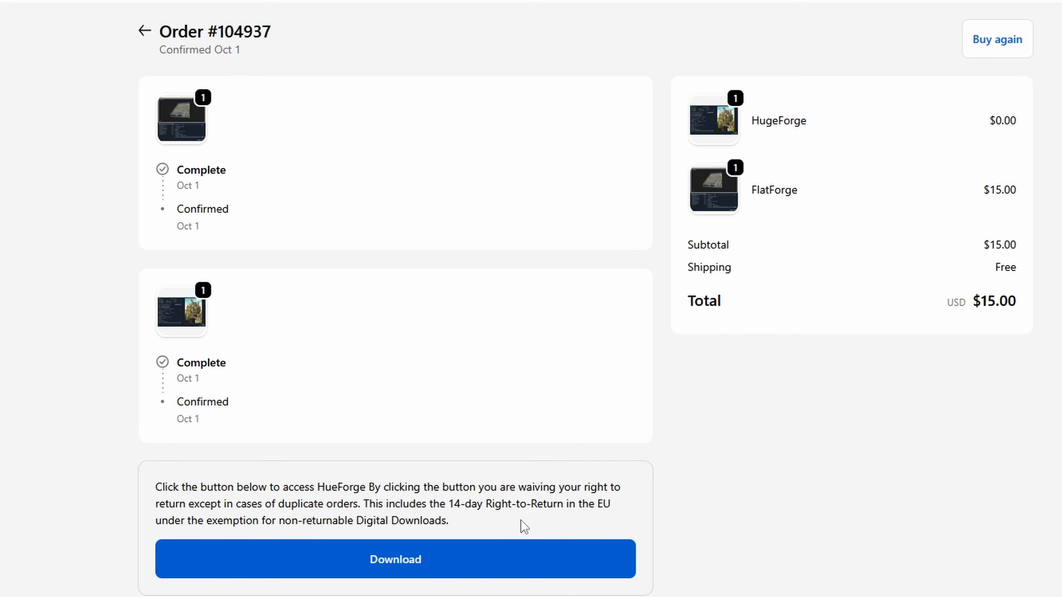
left_click(502, 571)
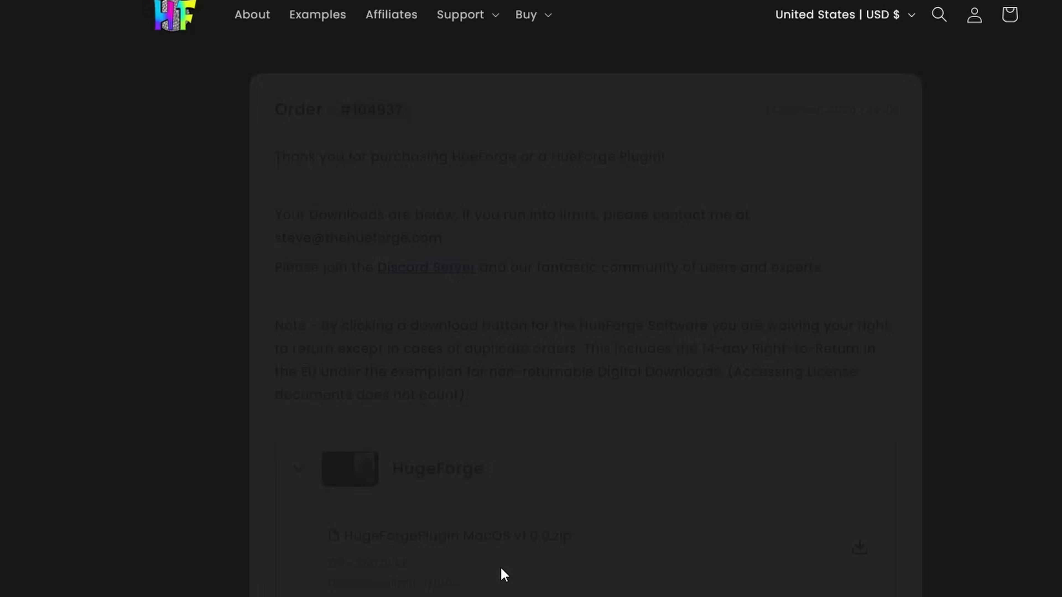
scroll(947, 419, "down", 6)
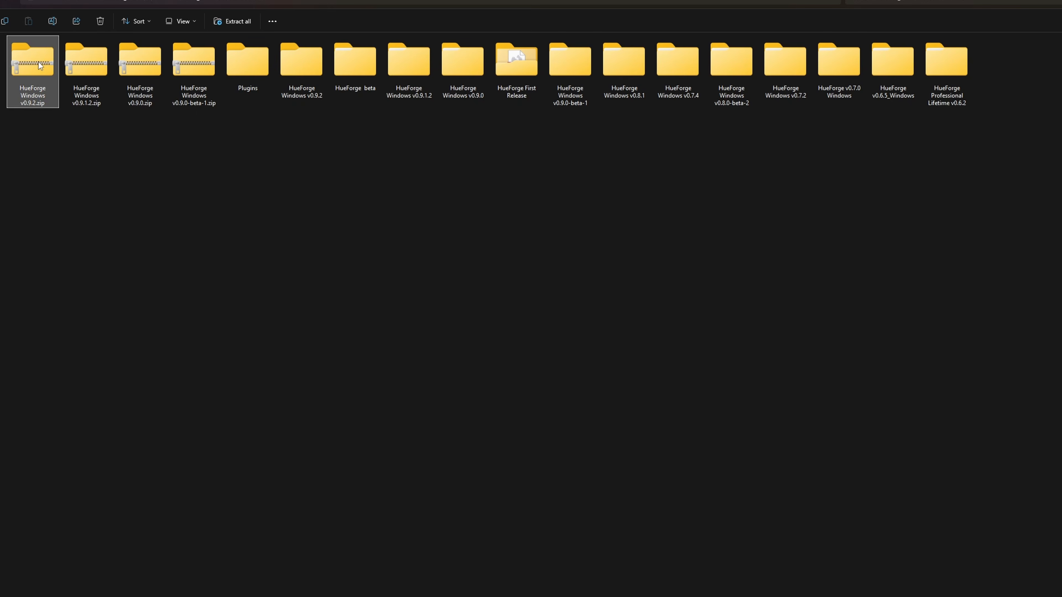
right_click(39, 67)
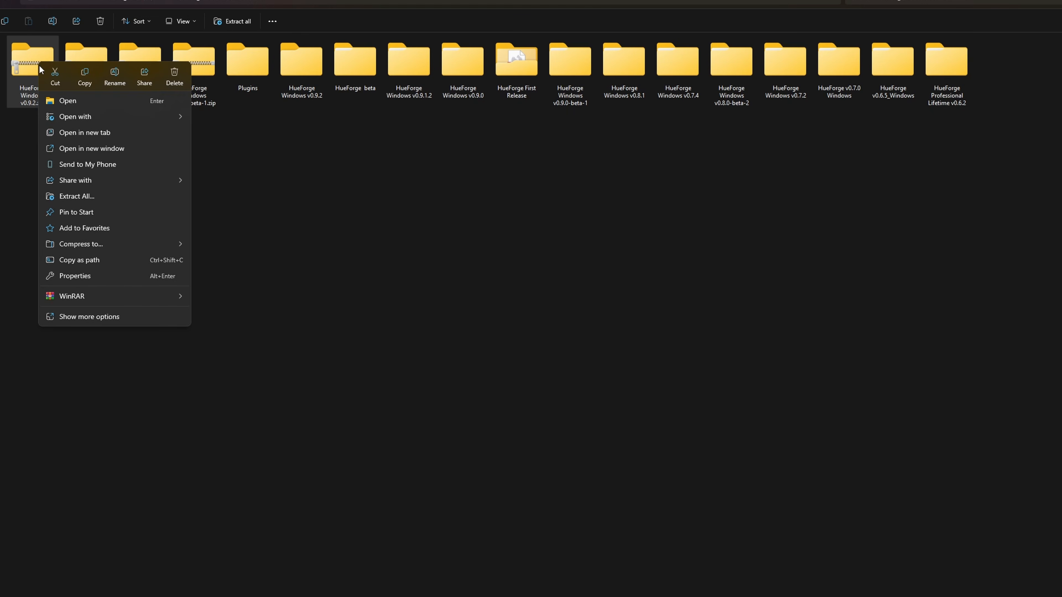
- Extract HueForge Windows v0.9.2.zip and launch HueForge.exe from the extracted folder
left_click(69, 196)
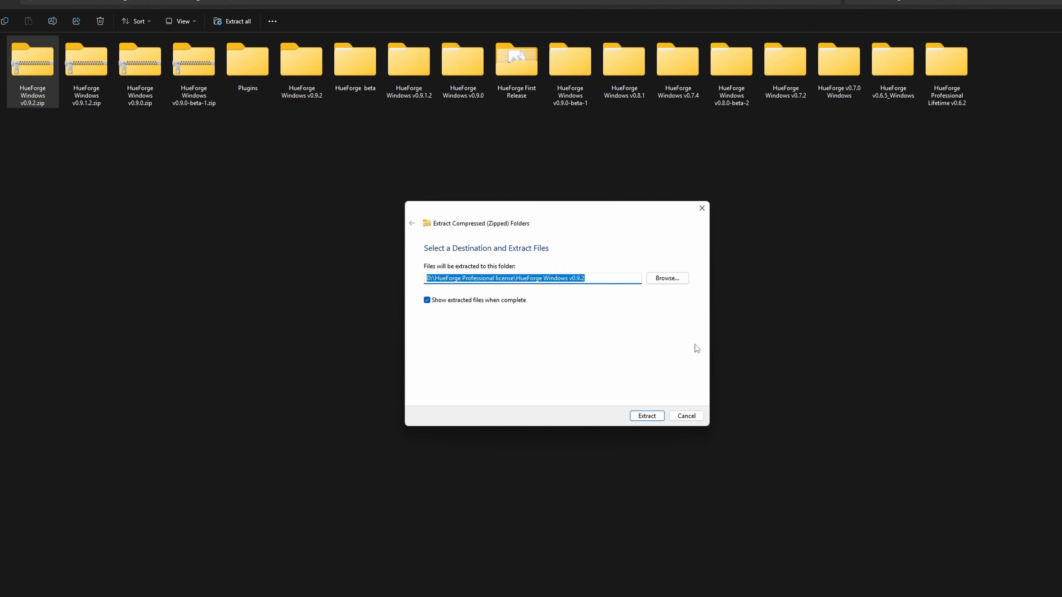
left_click(646, 416)
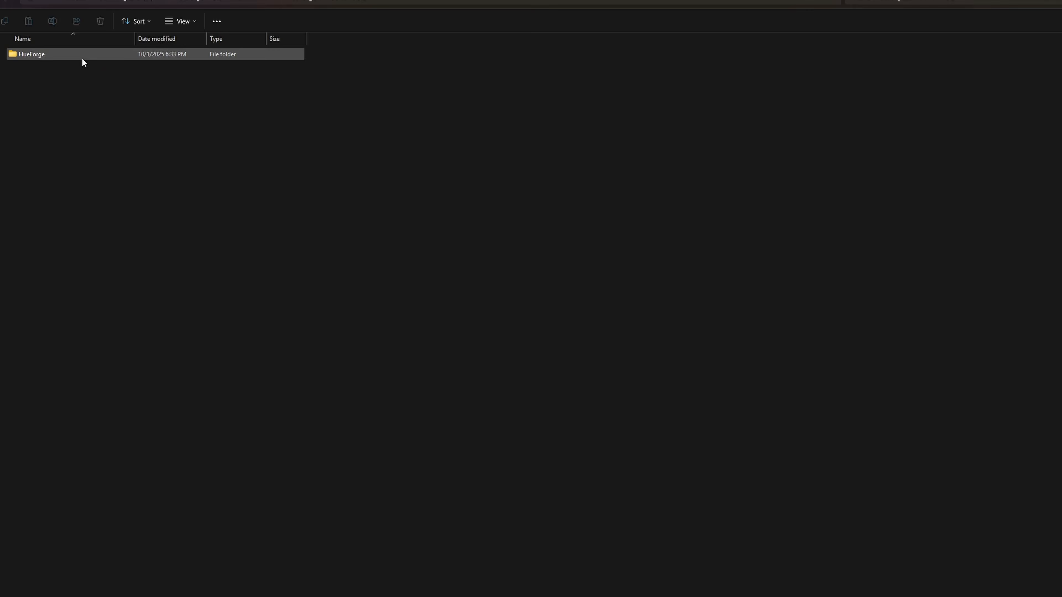
double_click(84, 59)
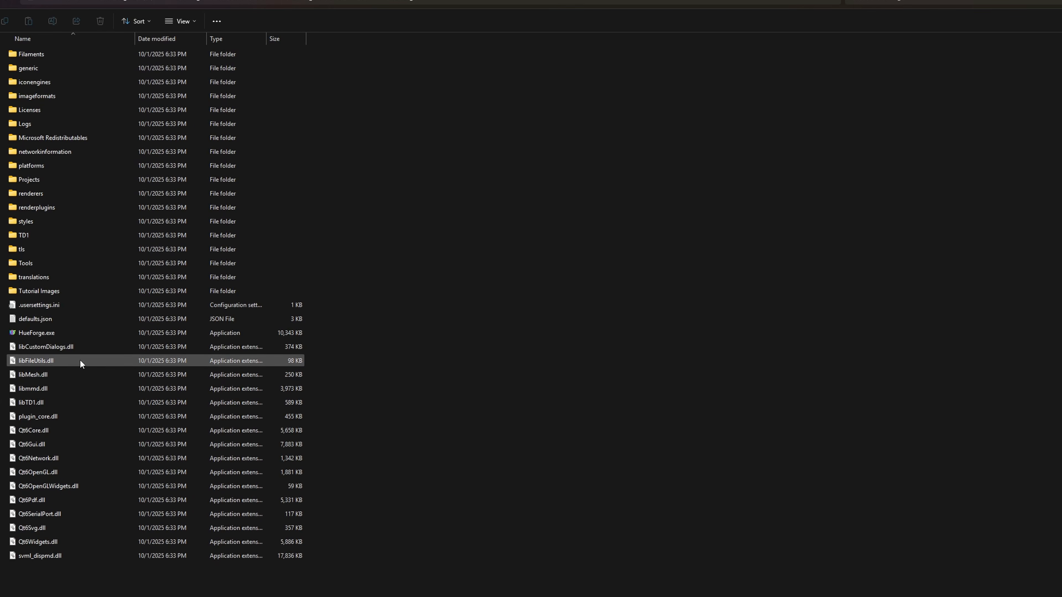
left_click(75, 334)
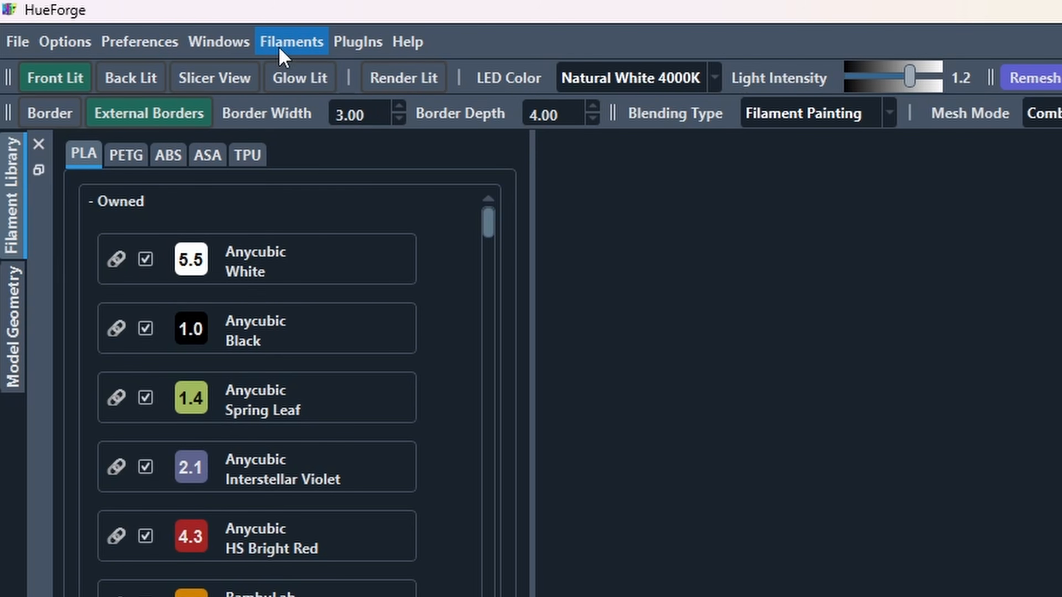
- Install FlatForgePlugin Windows v1.0.0.zip and confirm Flat Tools appears under PlugIns
left_click(377, 48)
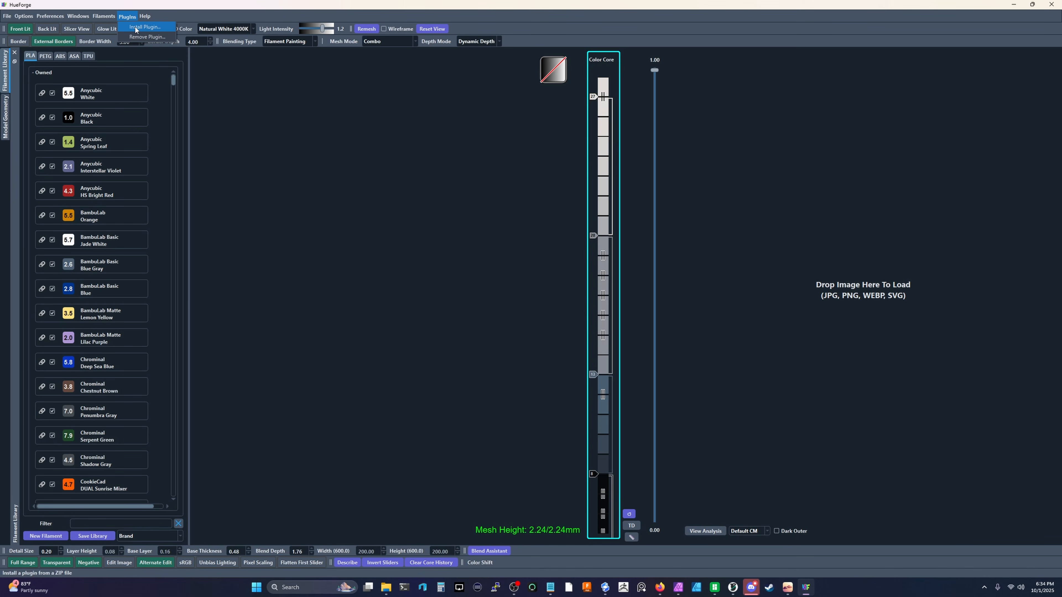
left_click(145, 26)
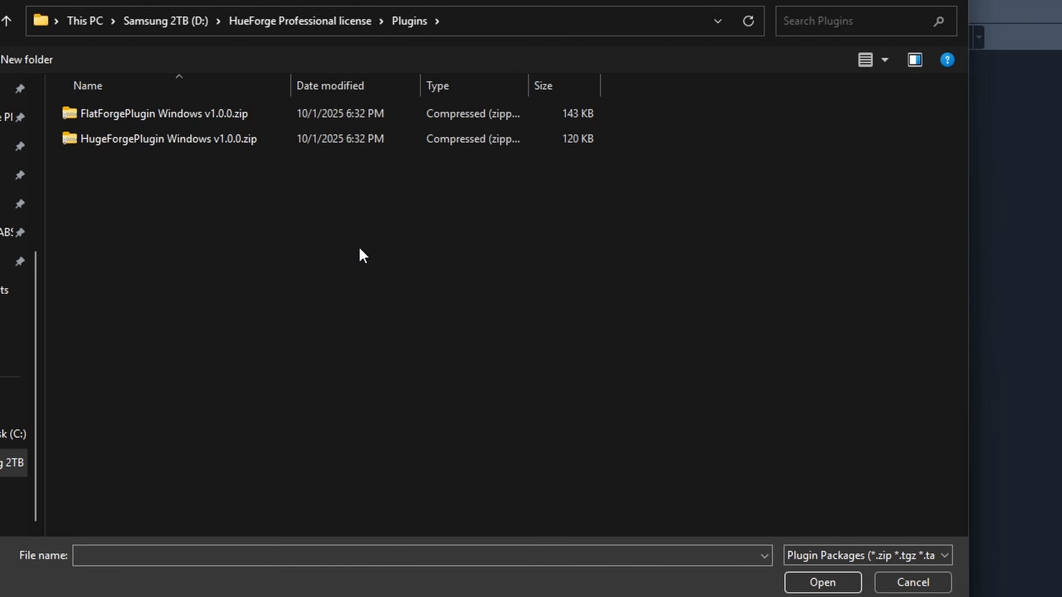
left_click(191, 119)
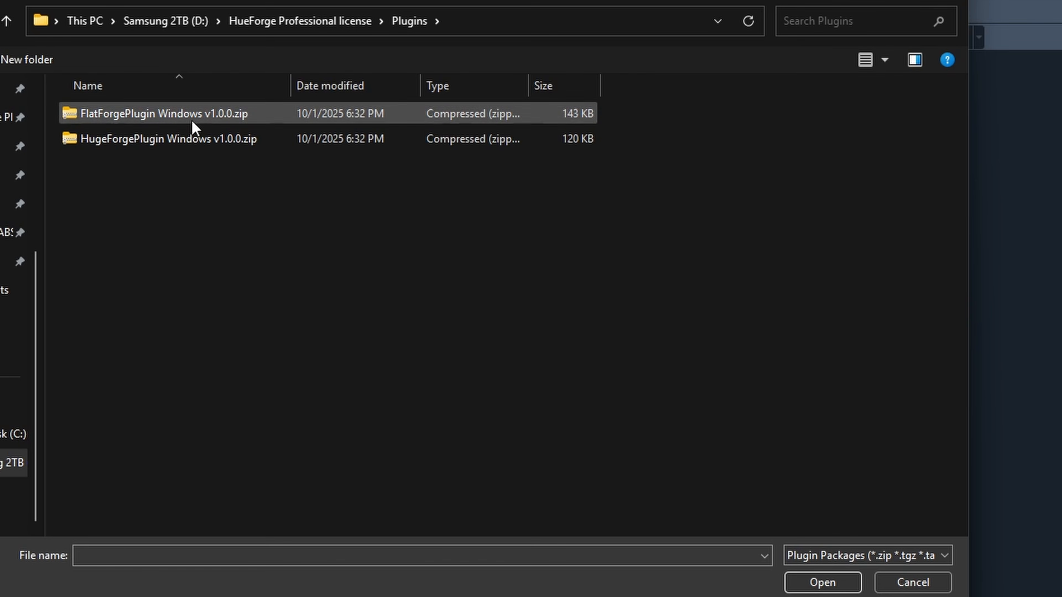
left_click(201, 139)
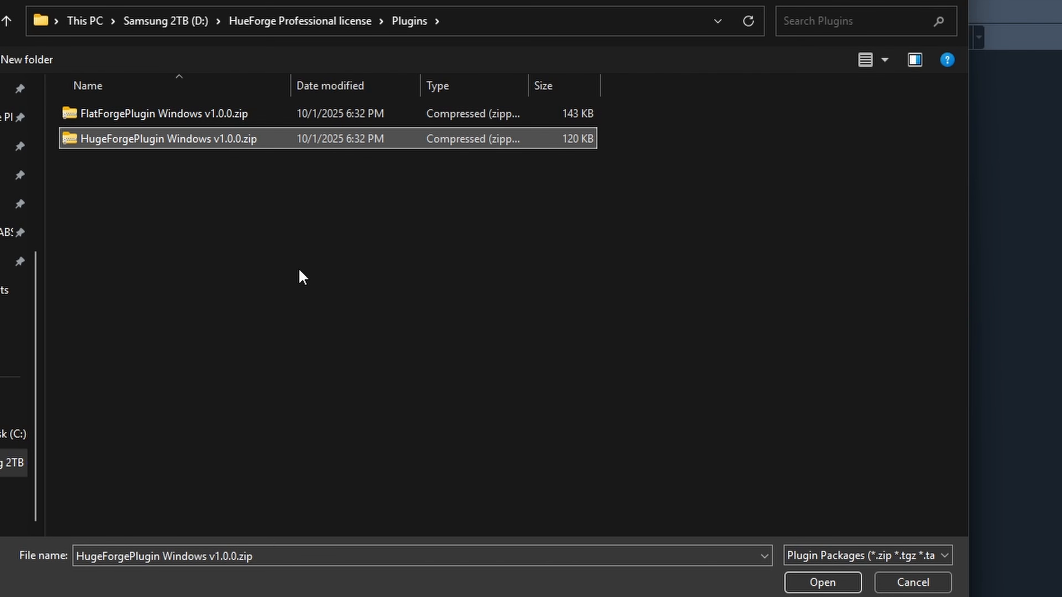
left_click(159, 111)
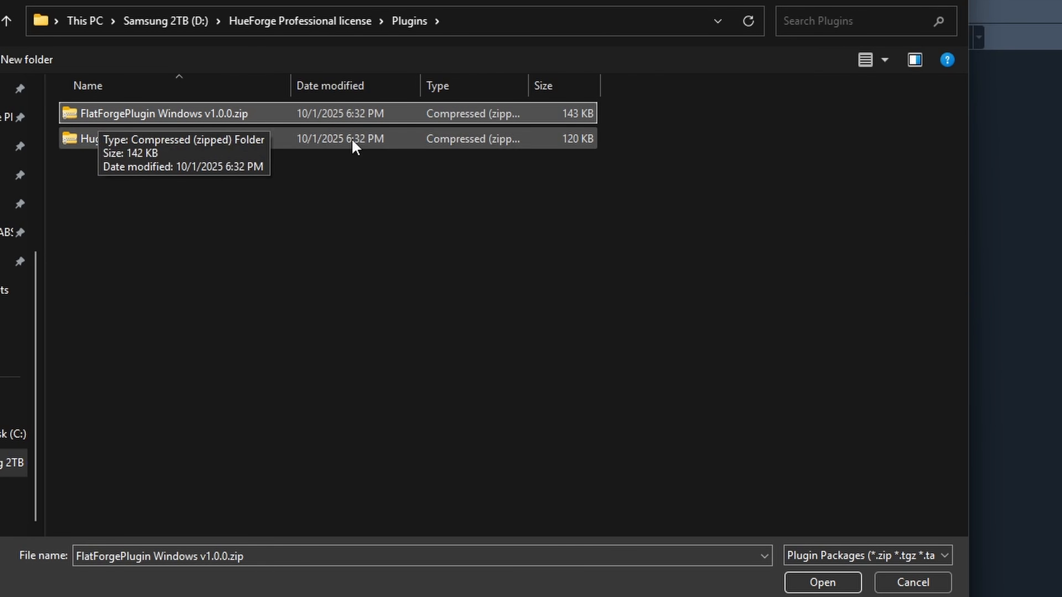
left_click(809, 582)
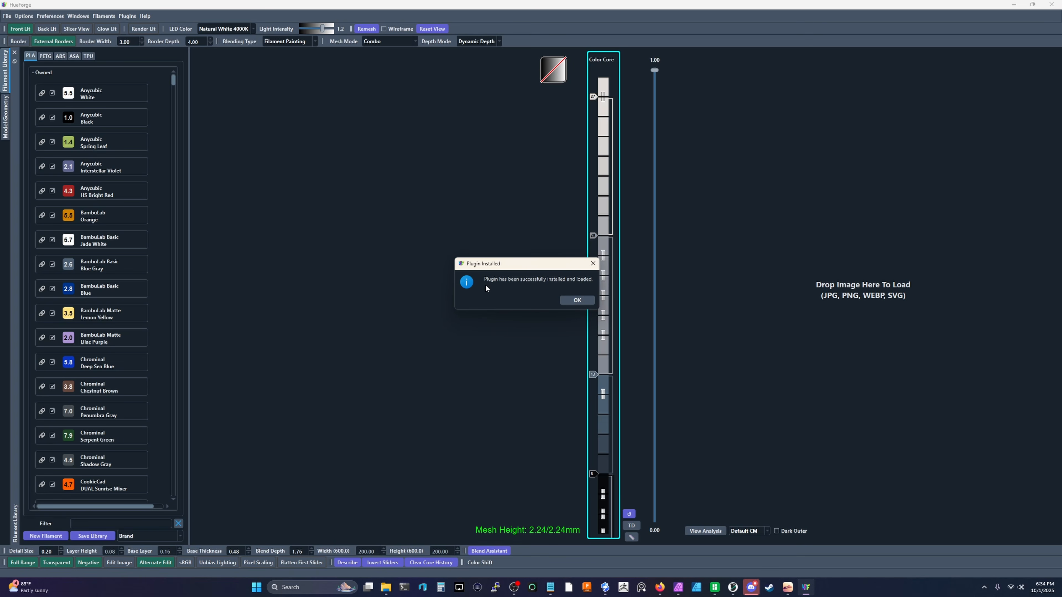
key("Return")
left_click(127, 16)
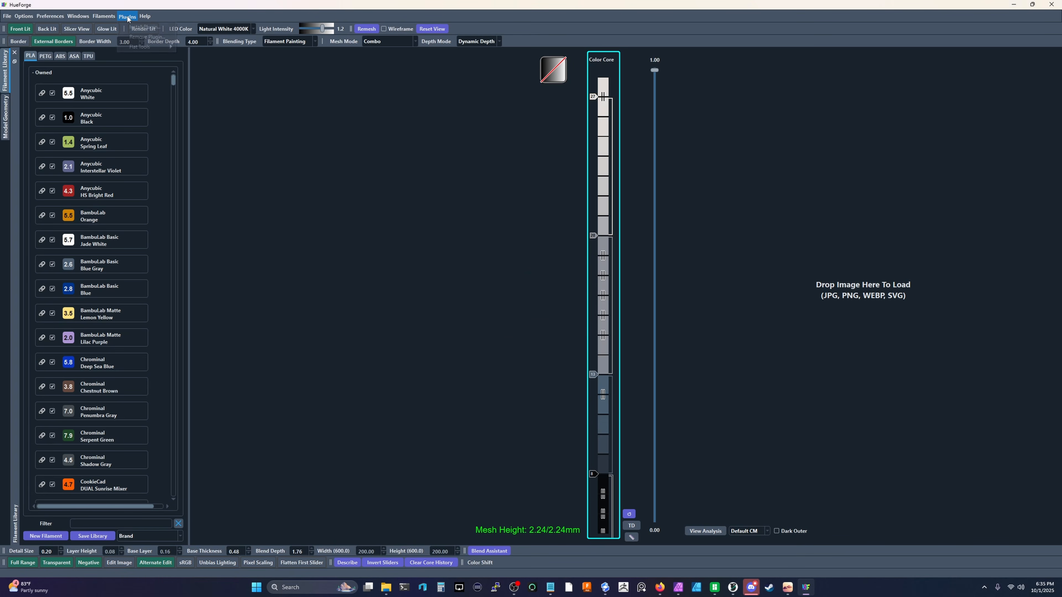
- Install HugeForgePlugin Windows v1.0.0.zip and launch PlugIns > HugeForge (Tiled Prints)
mouse_move(147, 51)
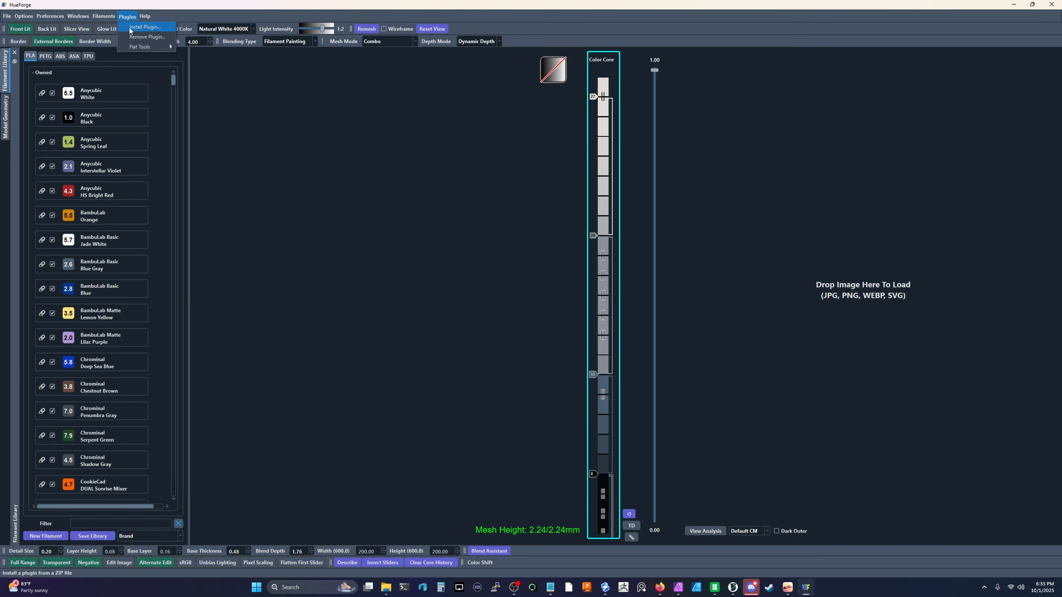
left_click(130, 27)
left_click(162, 87)
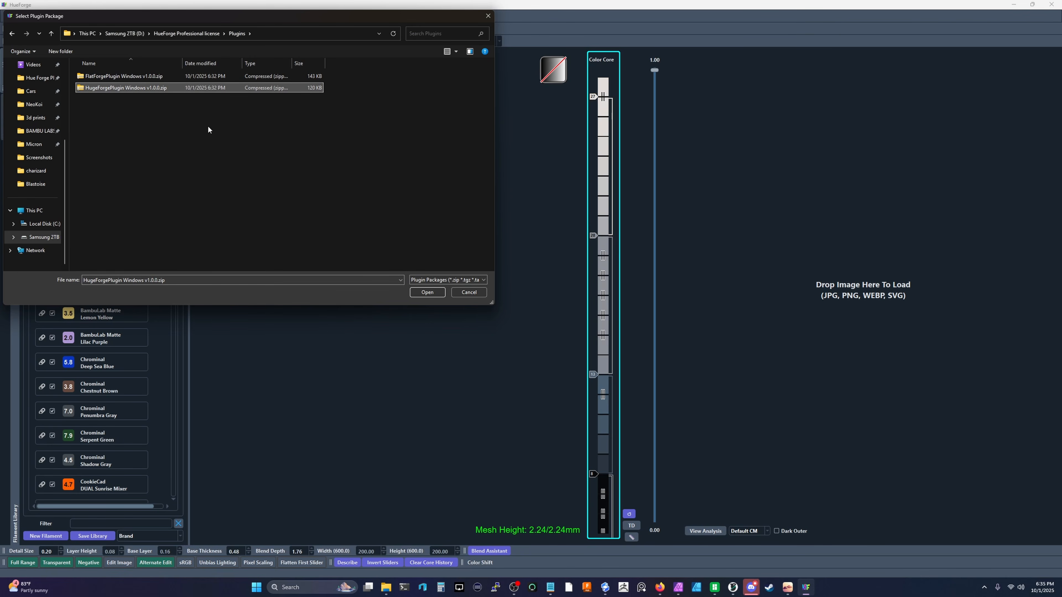
left_click(417, 292)
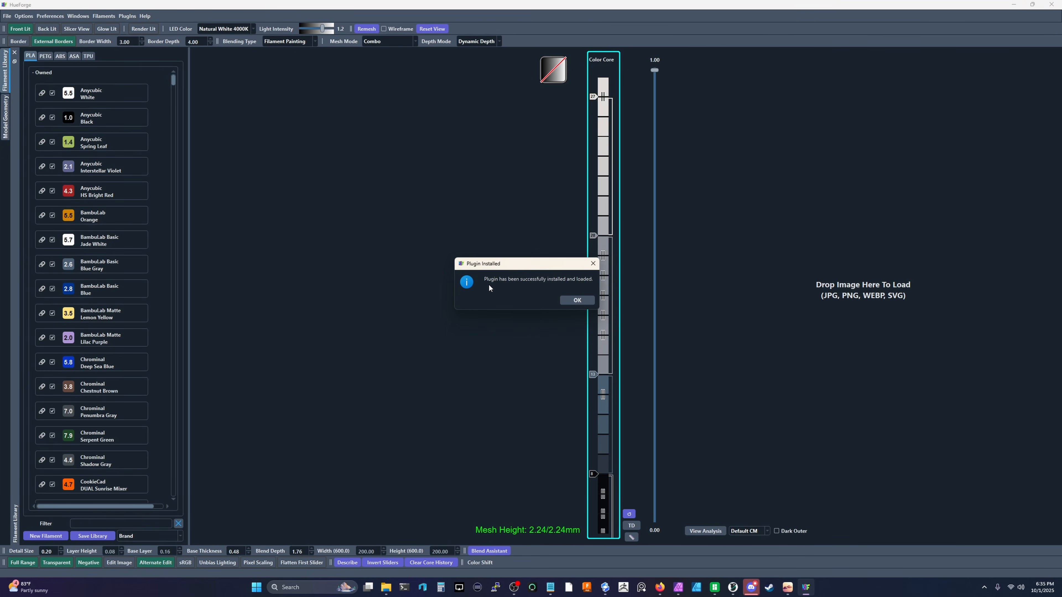
left_click(575, 300)
left_click(127, 16)
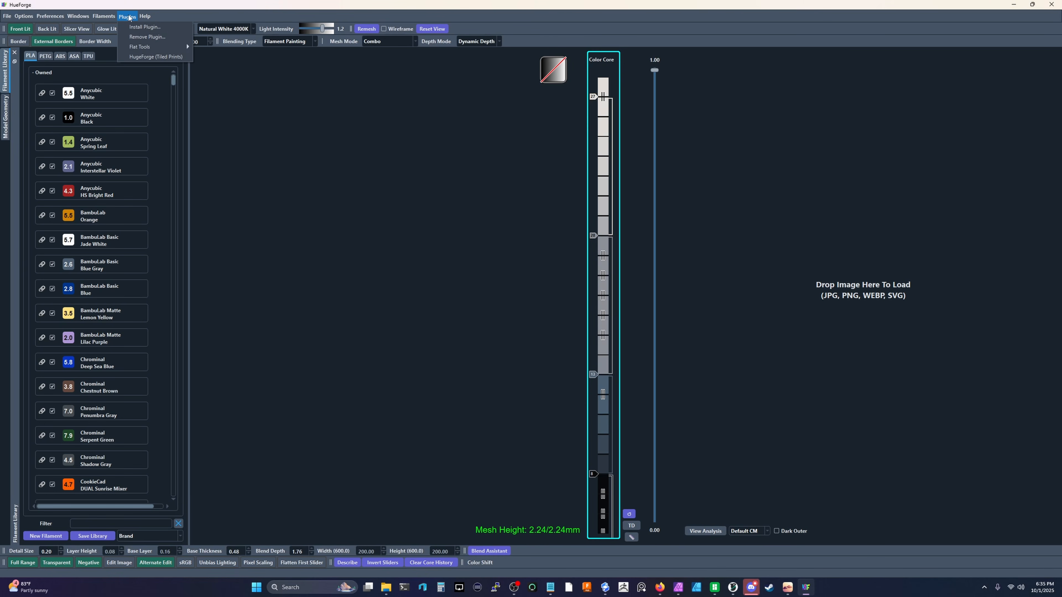
left_click(146, 57)
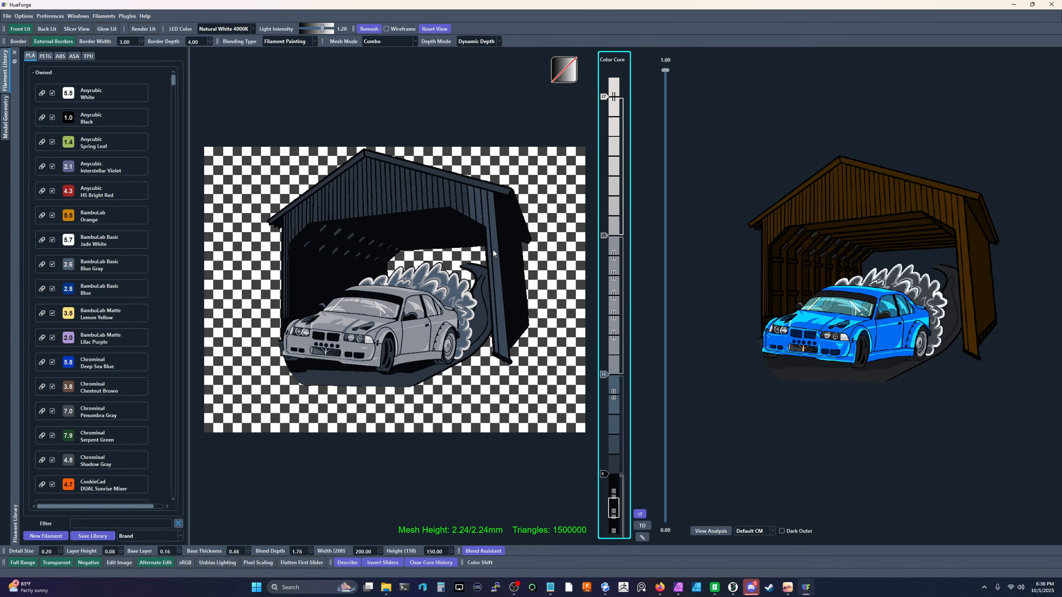
left_click(127, 16)
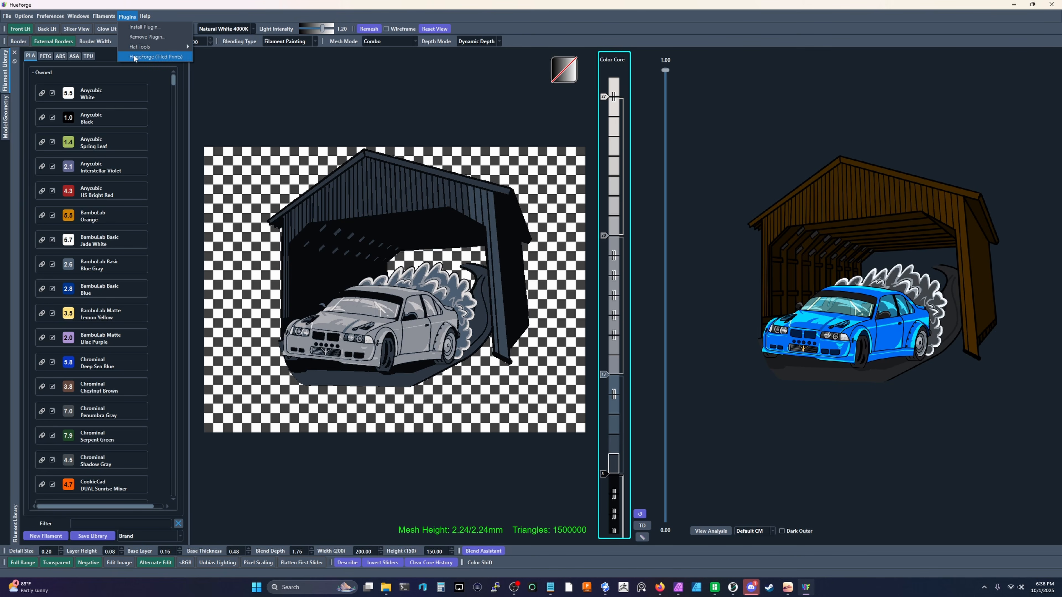
mouse_move(138, 46)
left_click(210, 50)
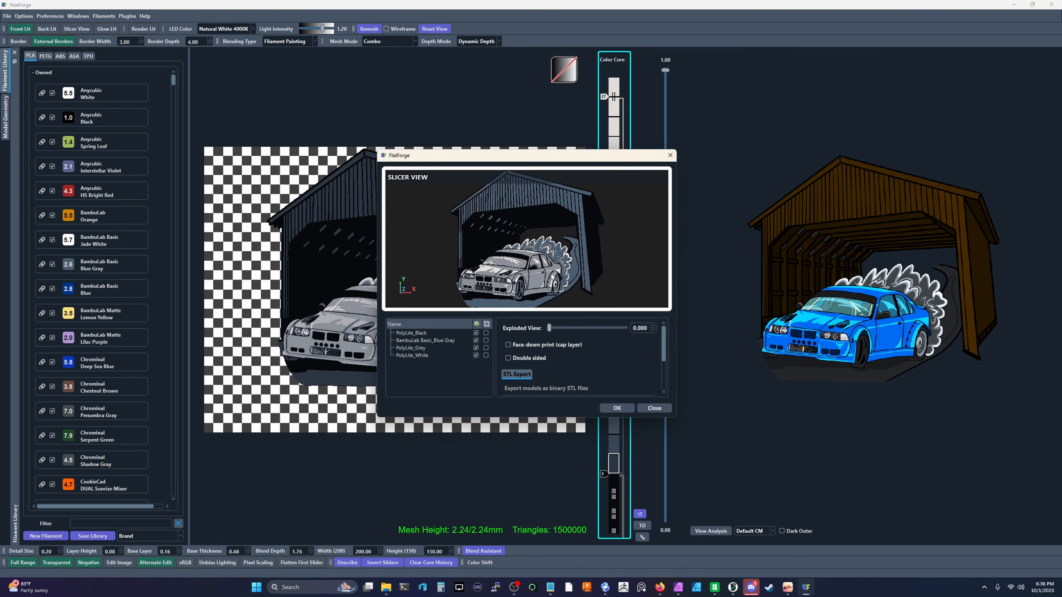
left_click_drag(517, 259, 594, 259)
left_click(670, 155)
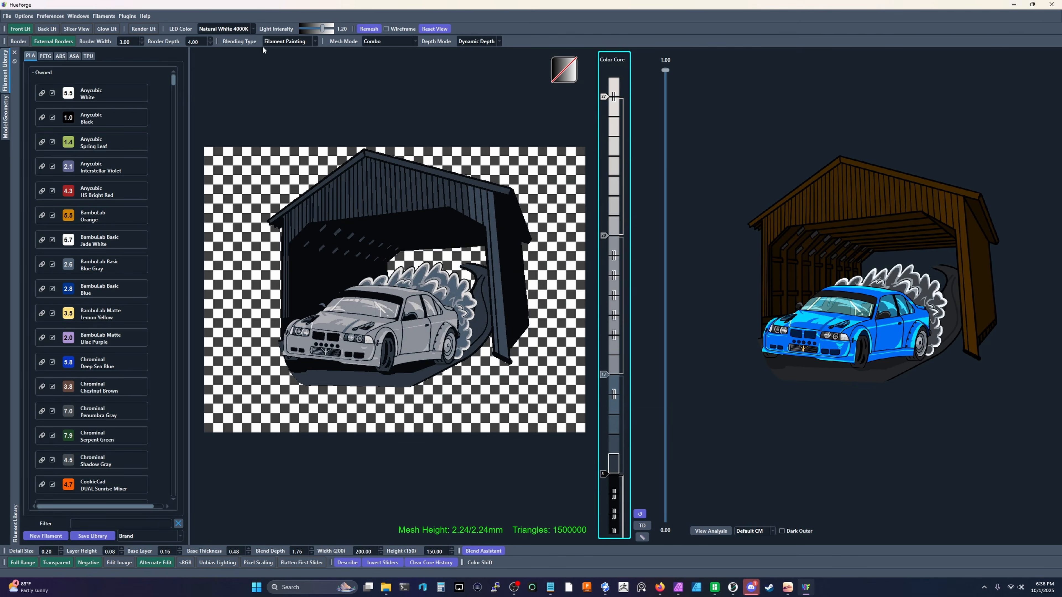
left_click(127, 16)
left_click(142, 56)
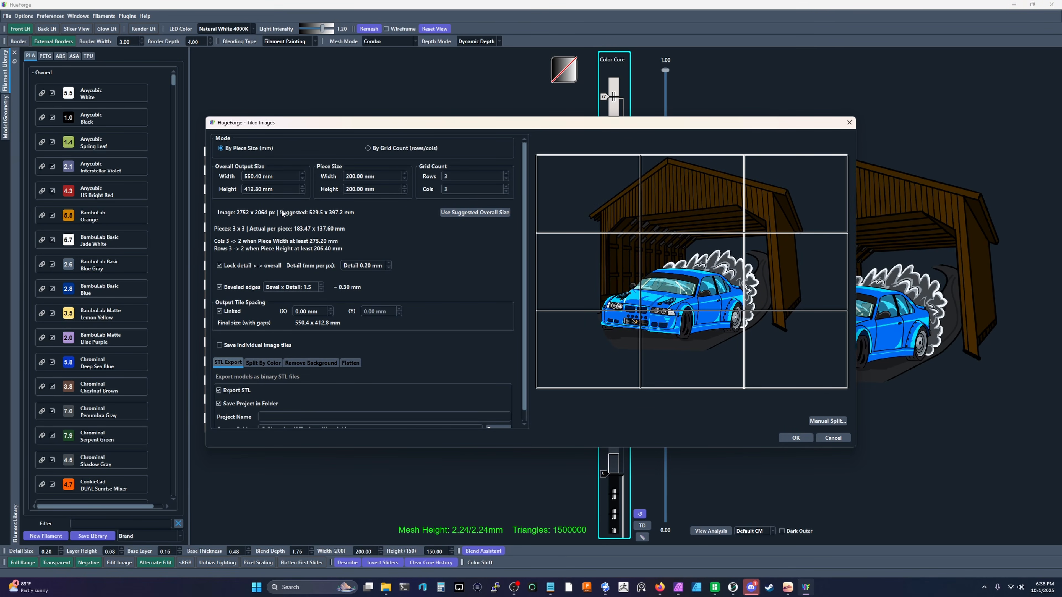
scroll(418, 276, "down", 1)
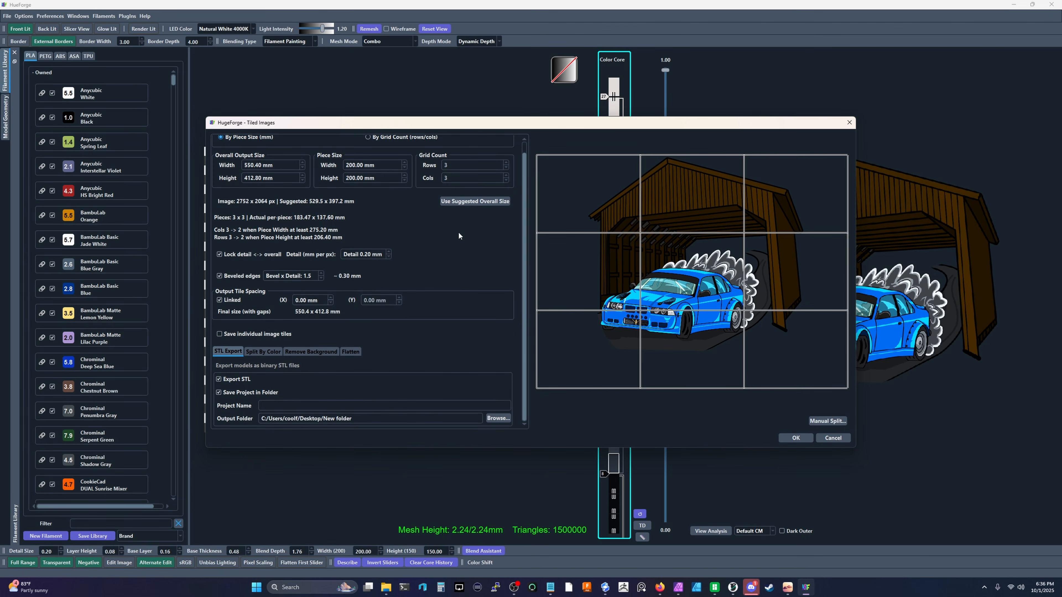
scroll(481, 270, "up", 1)
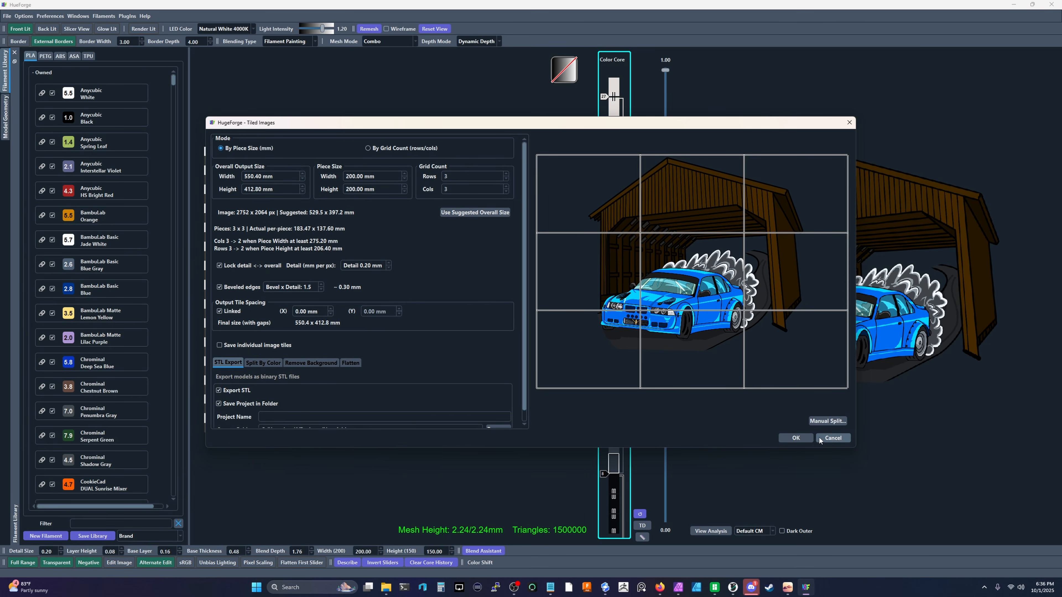
left_click(830, 439)
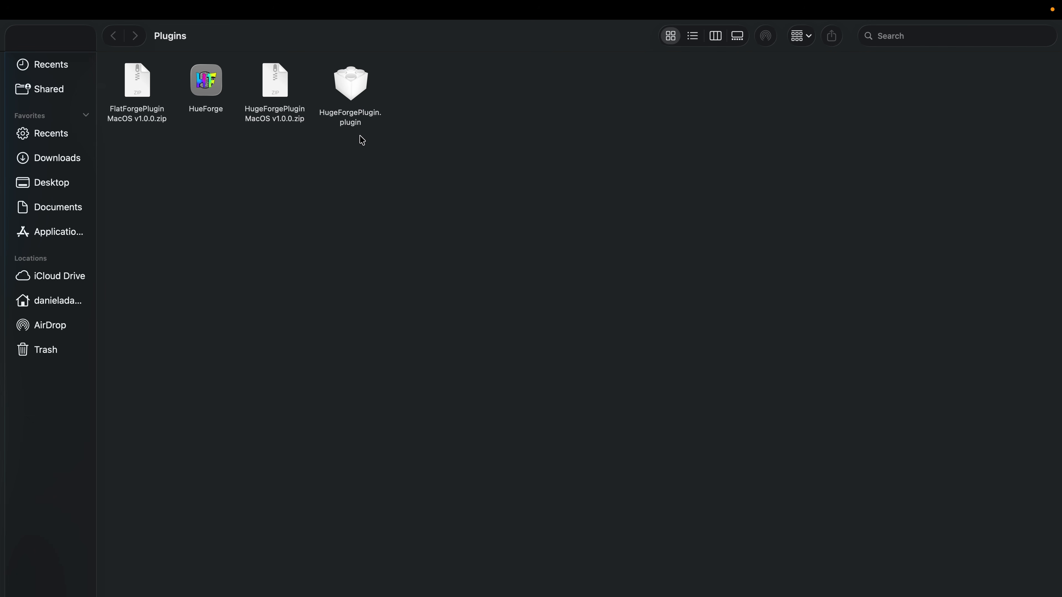
- Compress HugeForgePlugin.plugin into a zip, replace the bundle with it, and launch HueForge
left_click(352, 87)
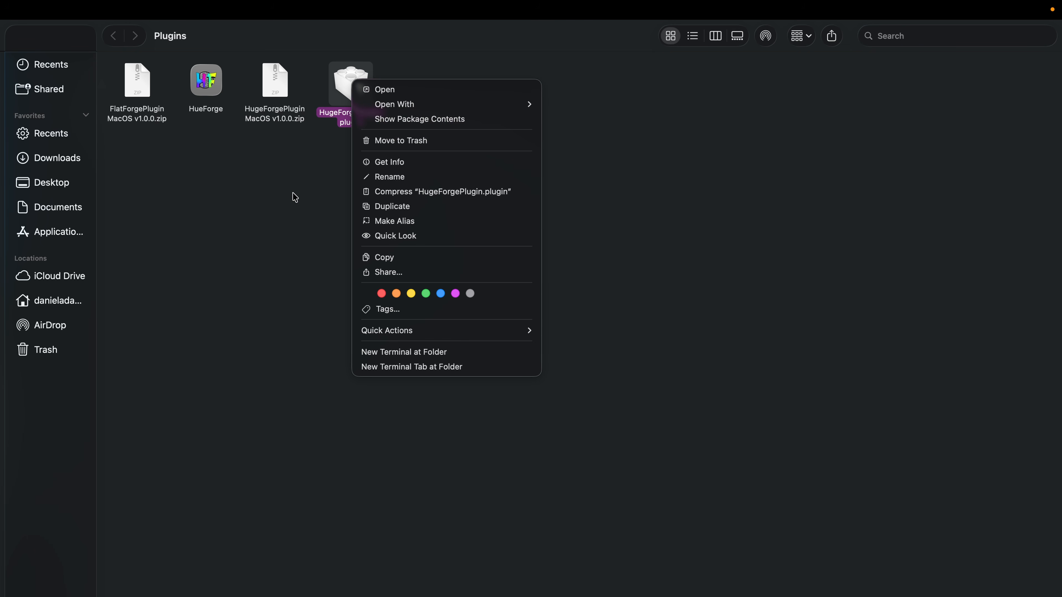
left_click(368, 193)
left_click_drag(375, 135, 262, 181)
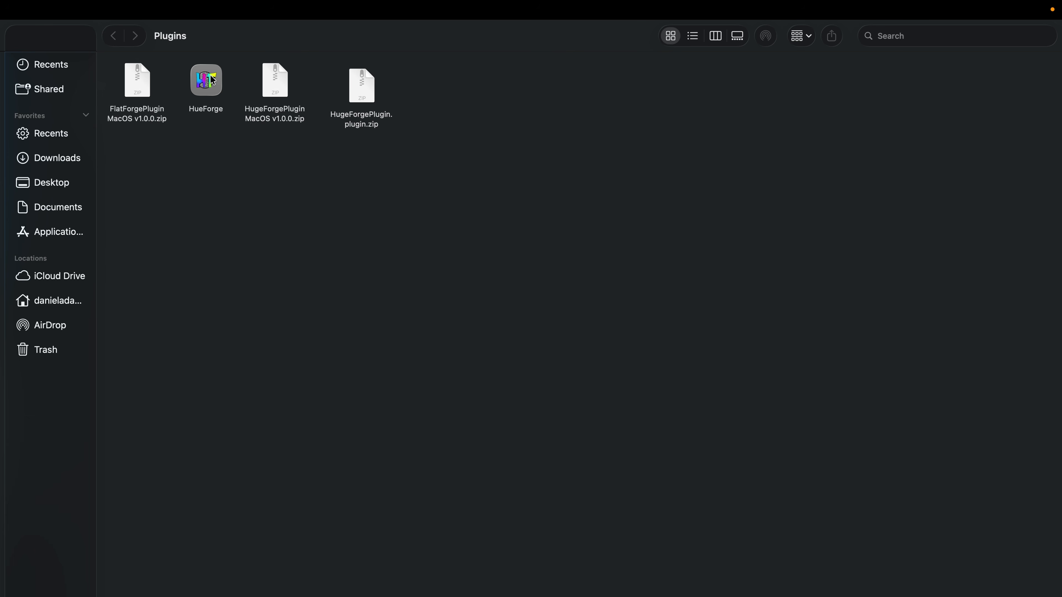
double_click(207, 81)
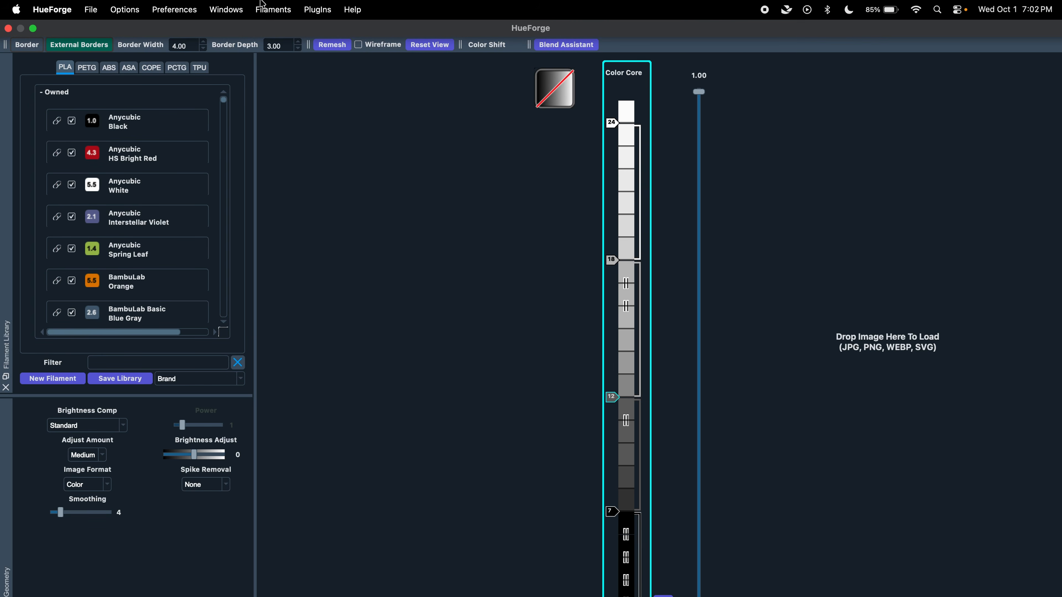
- Install HugeForgePlugin.plugin.zip from Desktop/Plugins and check the available plugin tools
left_click(310, 12)
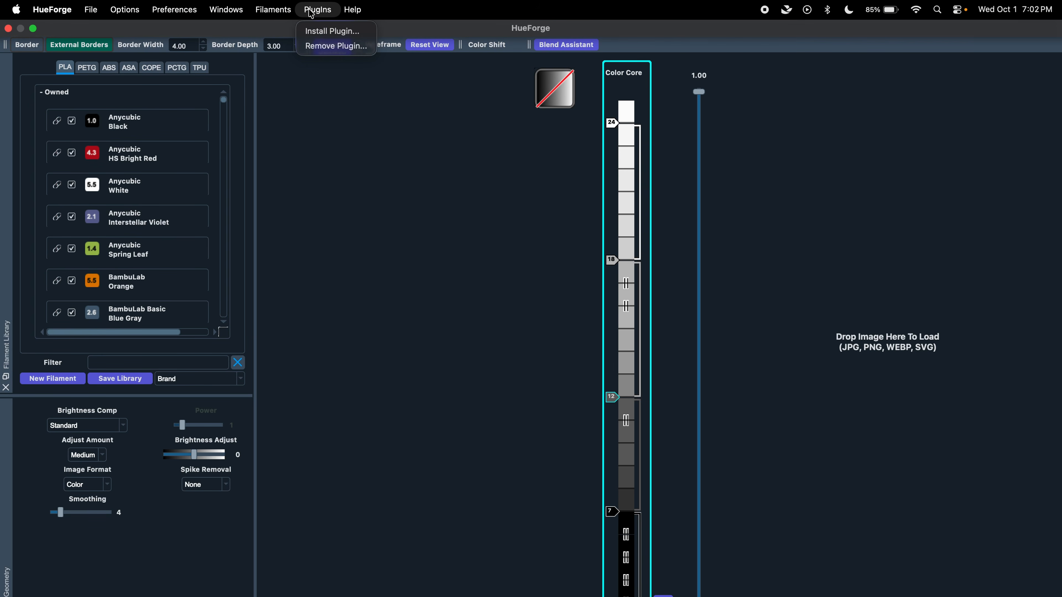
left_click(314, 32)
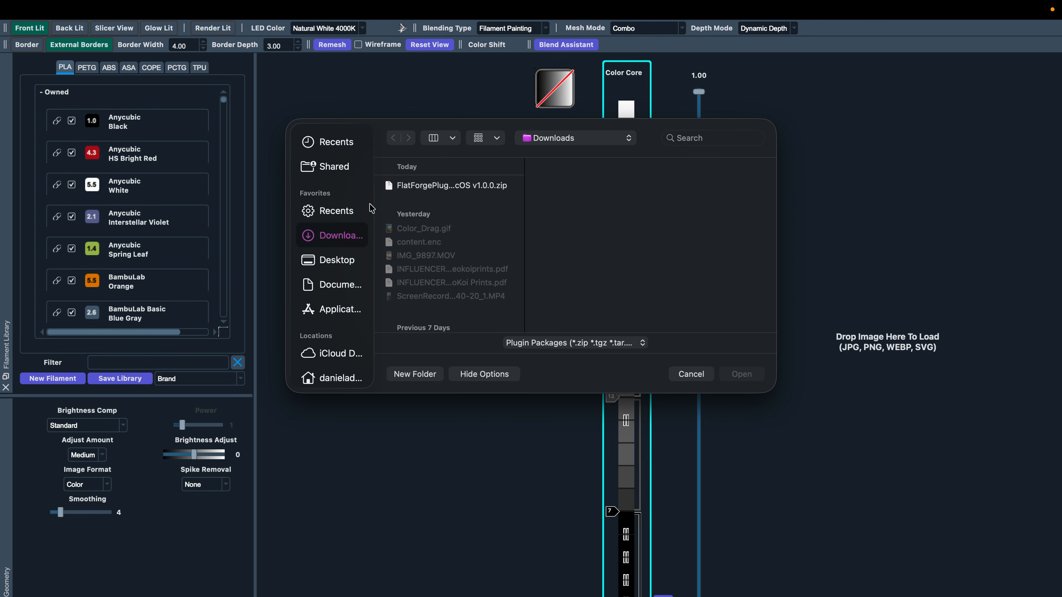
left_click(339, 262)
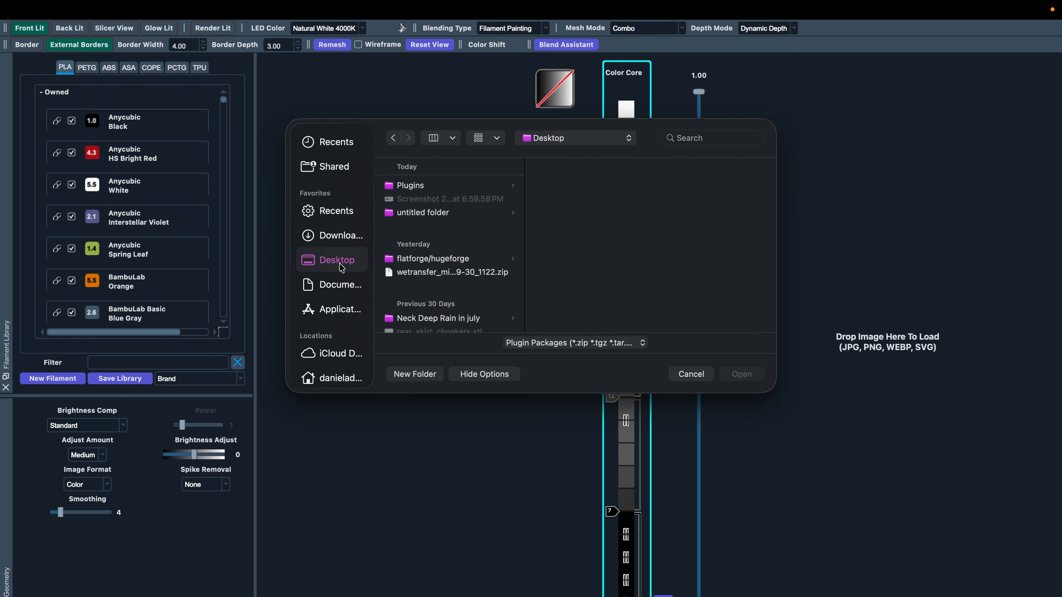
left_click(430, 190)
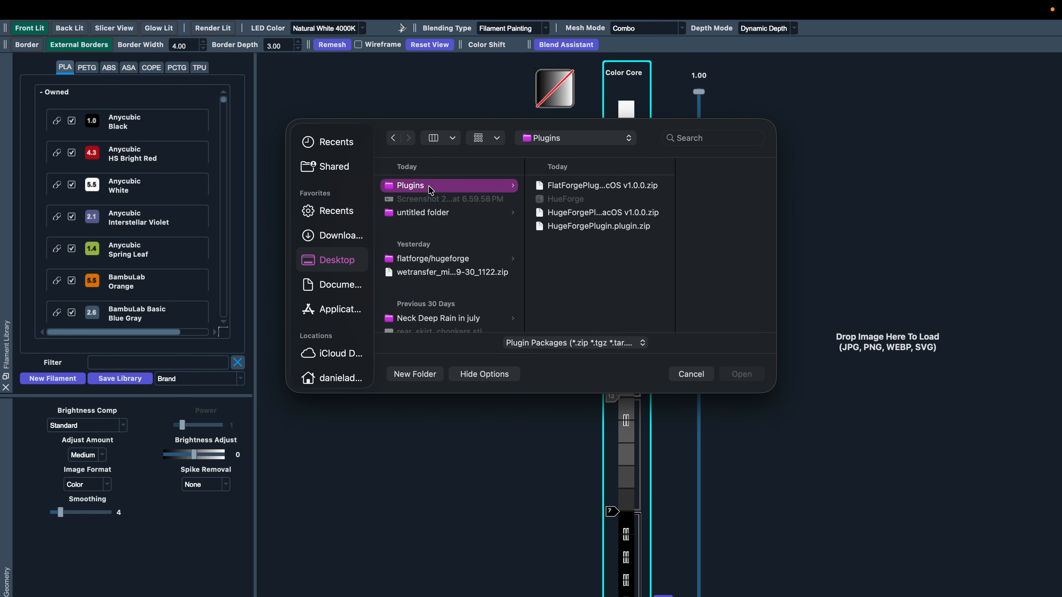
left_click(591, 226)
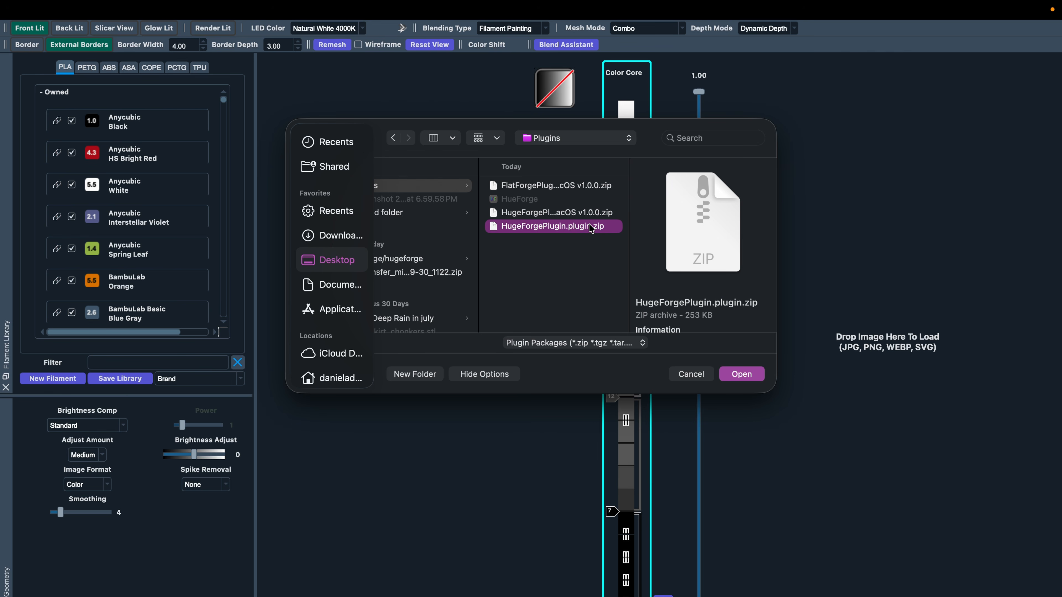
left_click(737, 375)
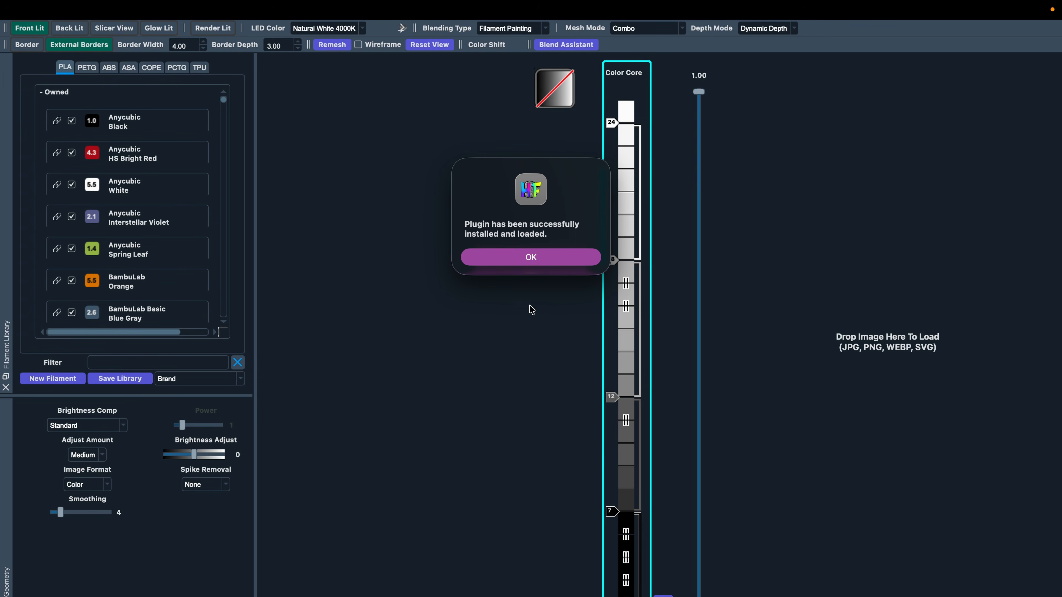
left_click(530, 257)
mouse_move(271, 16)
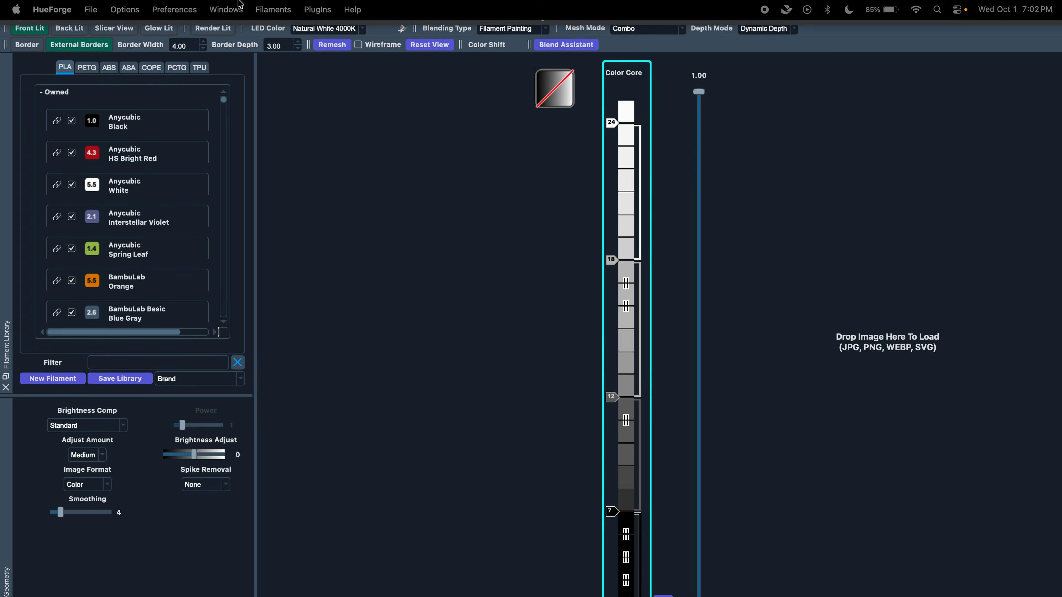
left_click(310, 12)
- Install HugeForgePlugin MacOS v1.0.0.zip from Desktop/Plugins and dismiss the confirmation
mouse_move(335, 62)
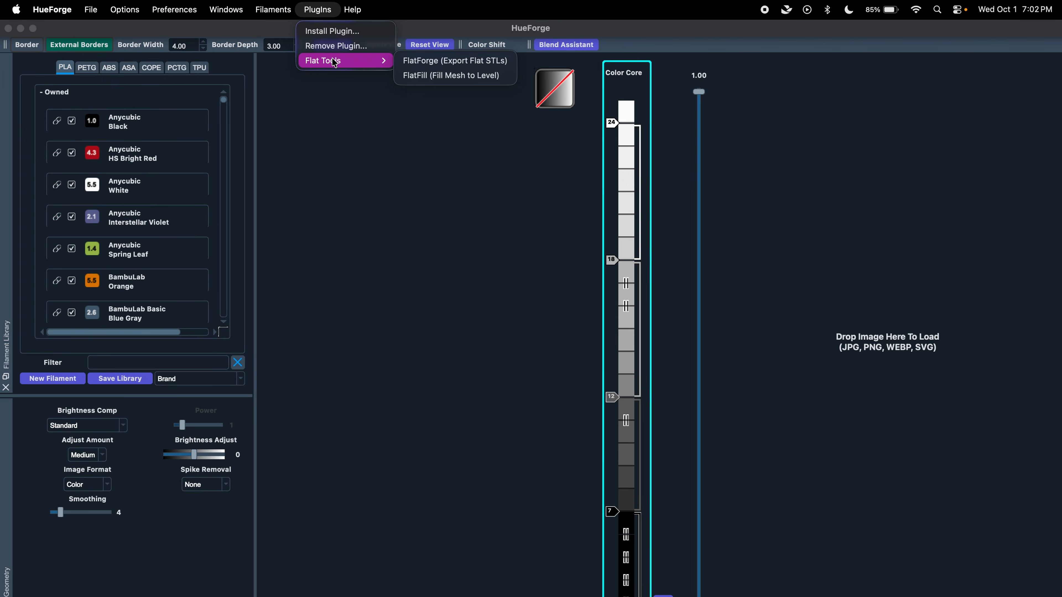
left_click(332, 31)
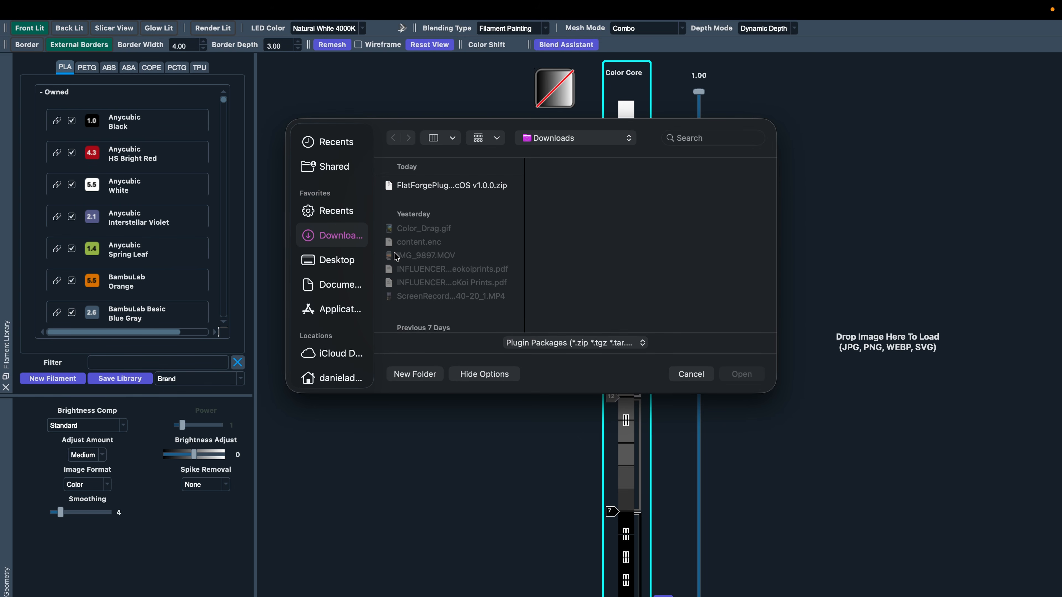
left_click(333, 266)
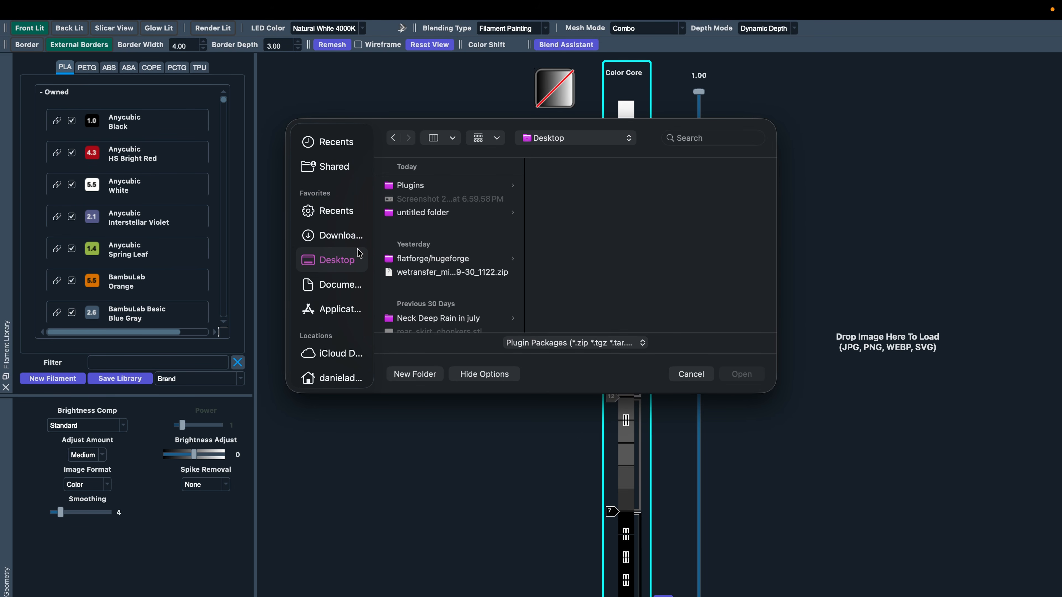
left_click(430, 188)
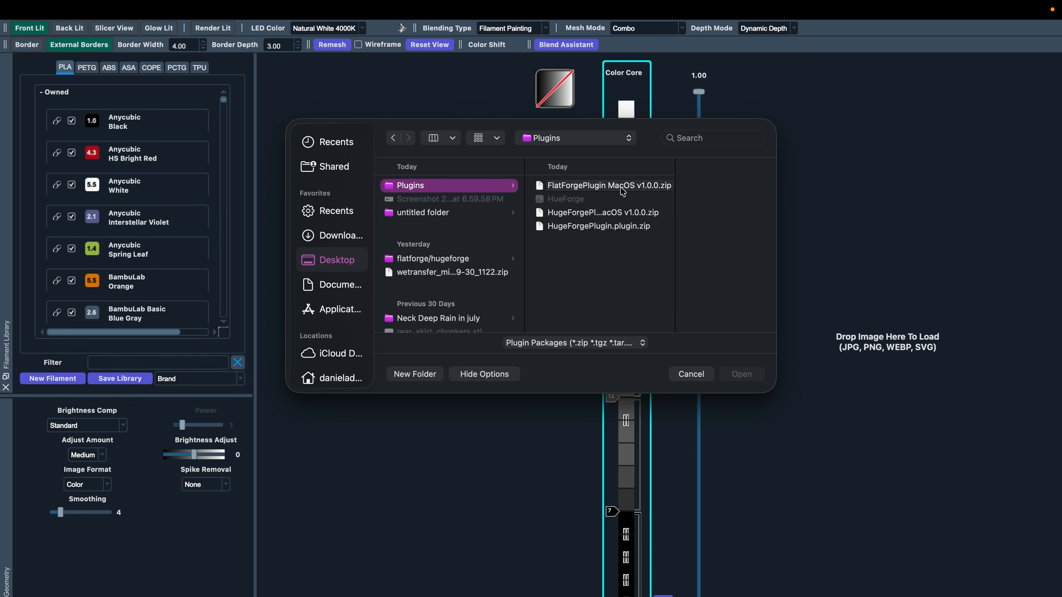
left_click(611, 214)
left_click(741, 375)
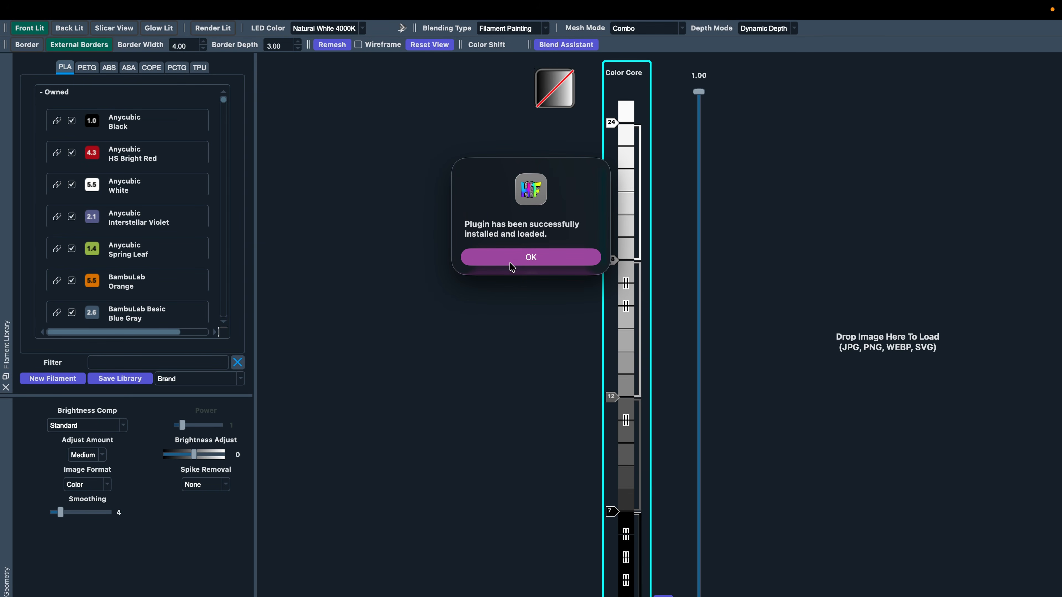
left_click(524, 268)
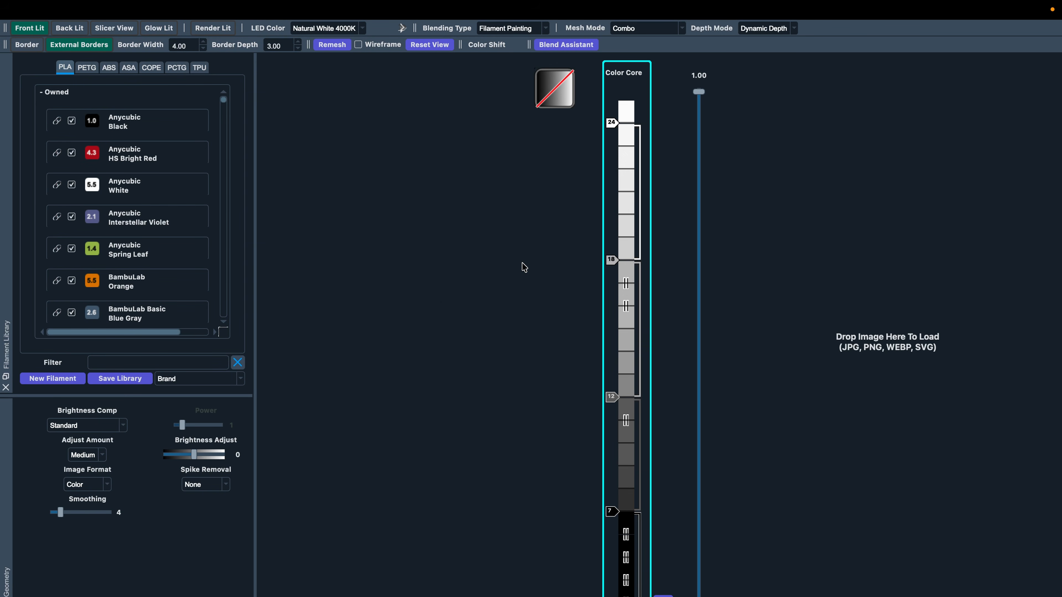
- Open the Neck Deep 'Rain in july.hfp' project via File > Browse Projects
left_click(92, 10)
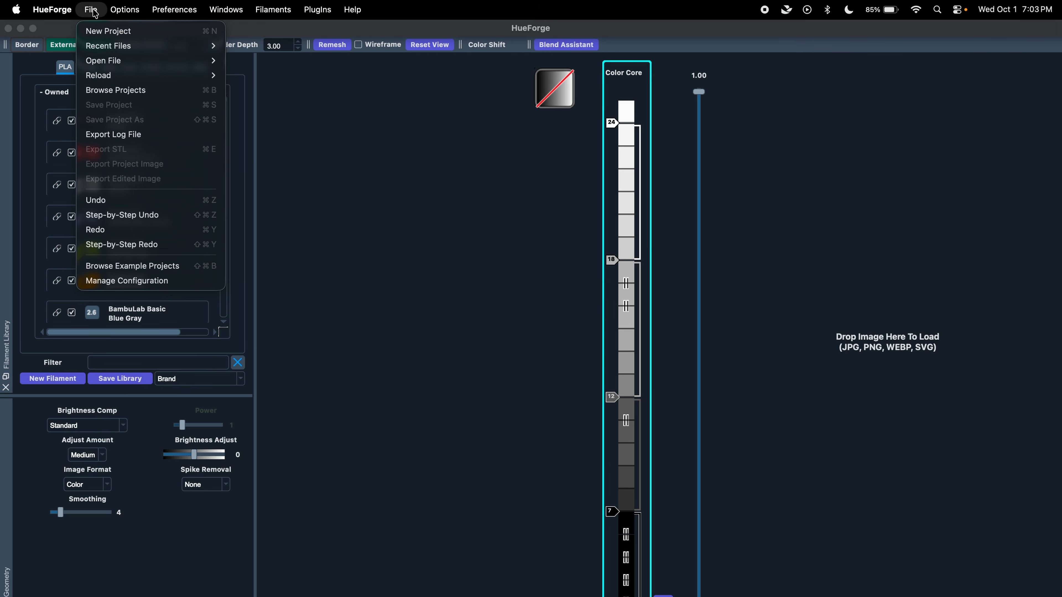
left_click(100, 90)
double_click(464, 232)
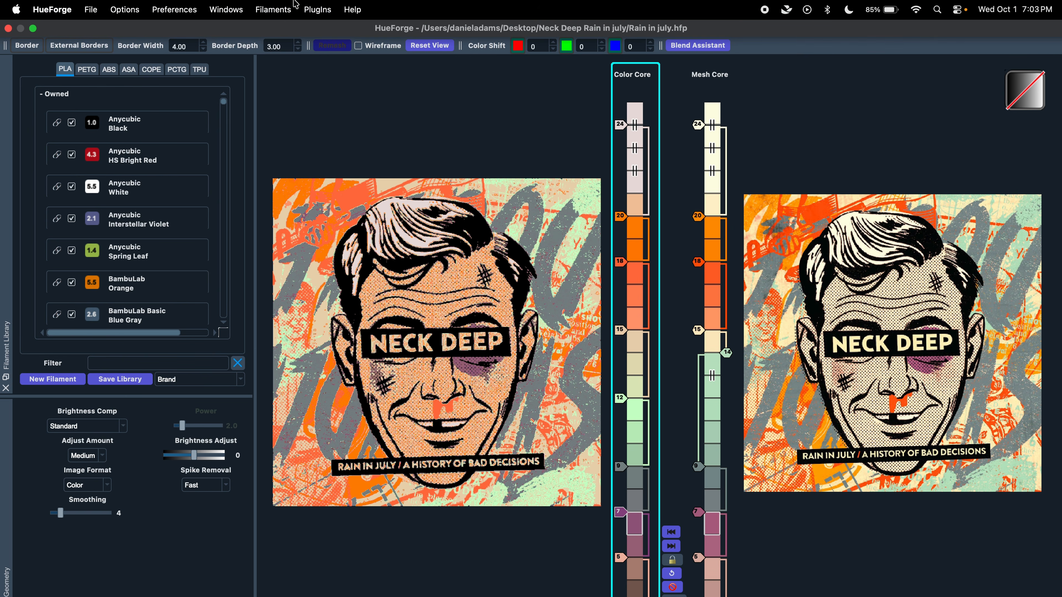
- Open Plugins > Flat Tools > FlatForge, tilt its mesh preview to inspect it, then close it
left_click(319, 10)
mouse_move(343, 61)
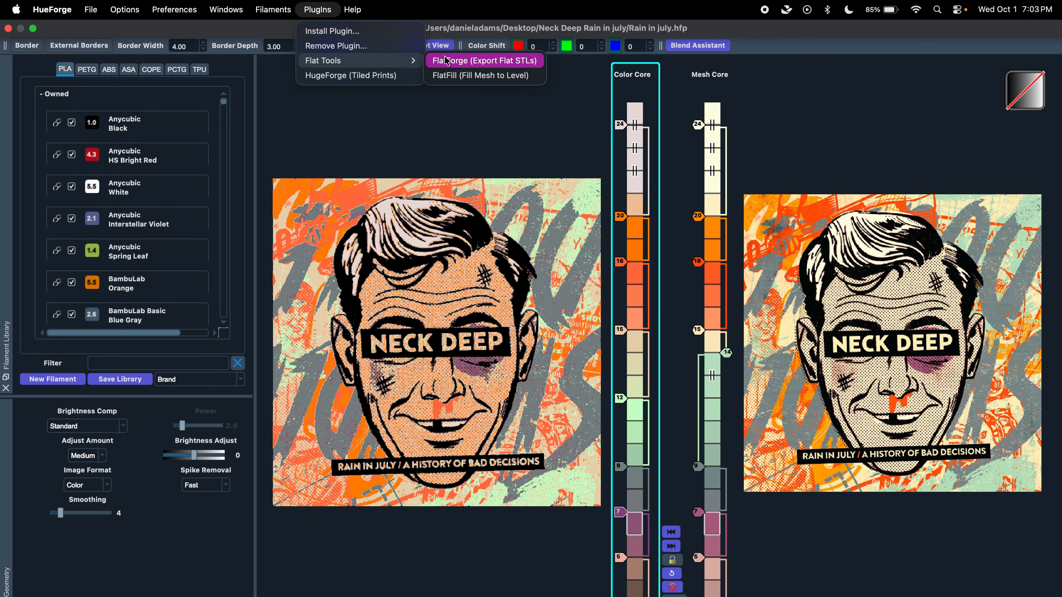
left_click(453, 76)
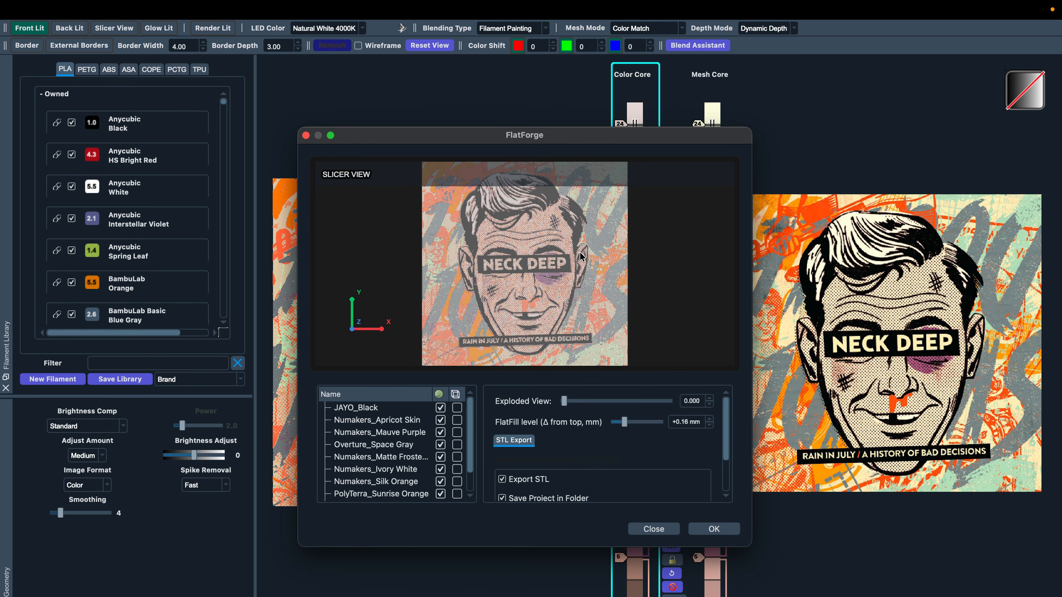
left_click_drag(561, 288, 676, 257)
left_click_drag(537, 137, 655, 122)
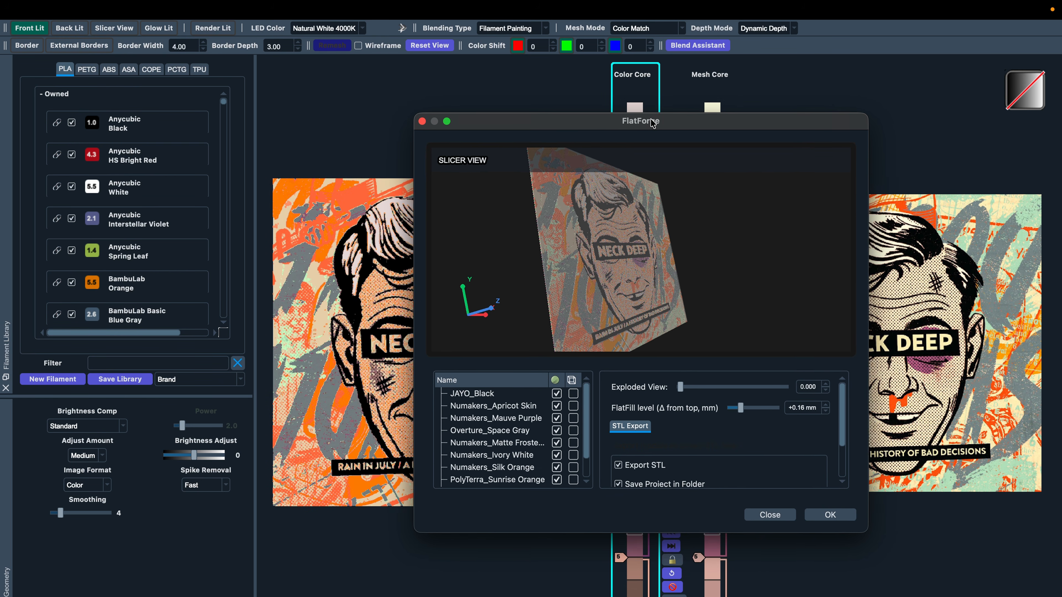
left_click(424, 120)
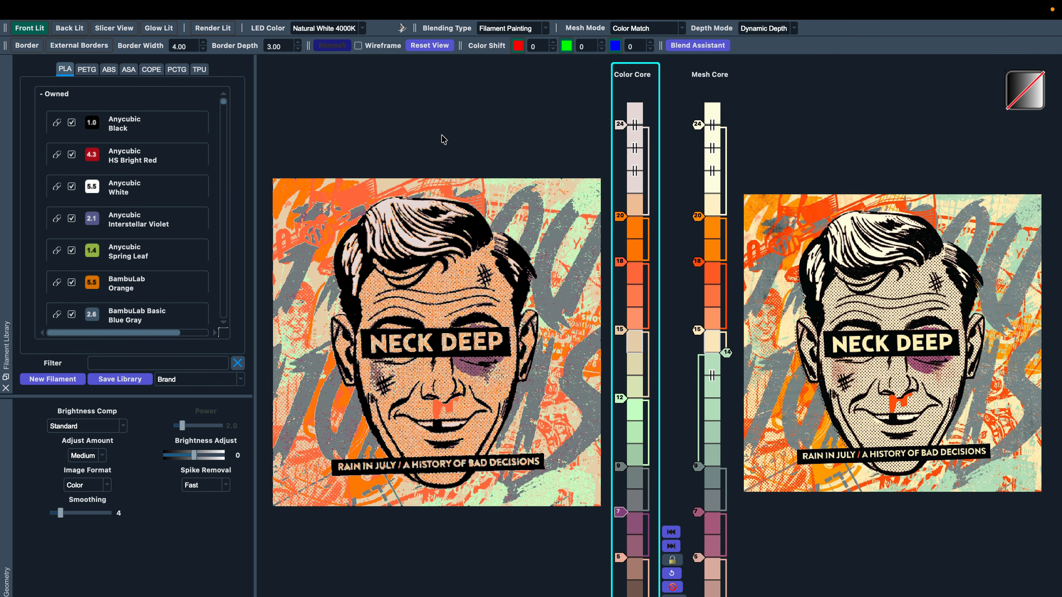